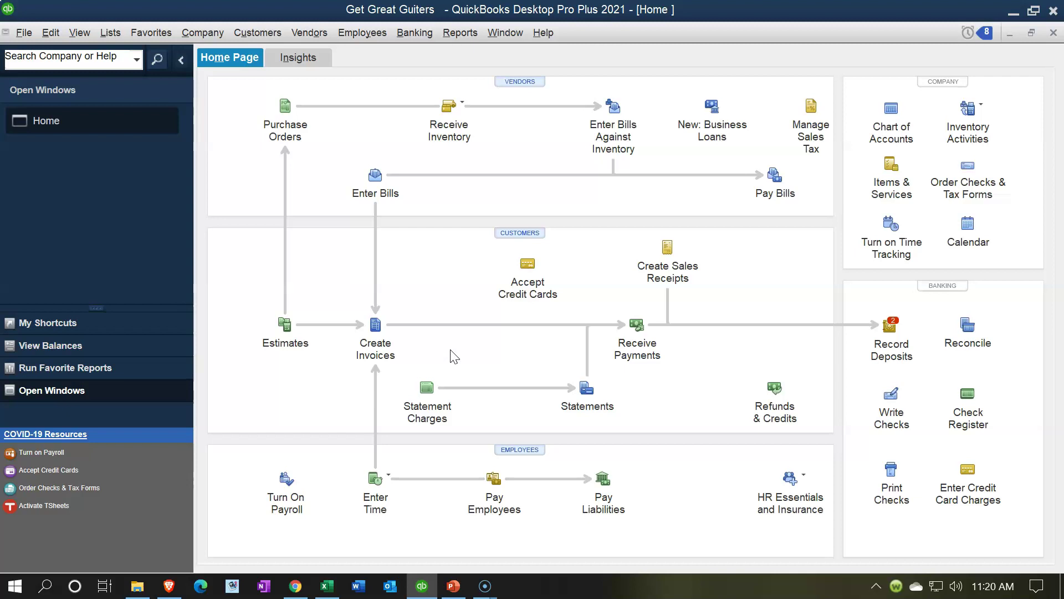
Open the Balance Sheet Standard report from the Company & Financial reports
left_click(449, 204)
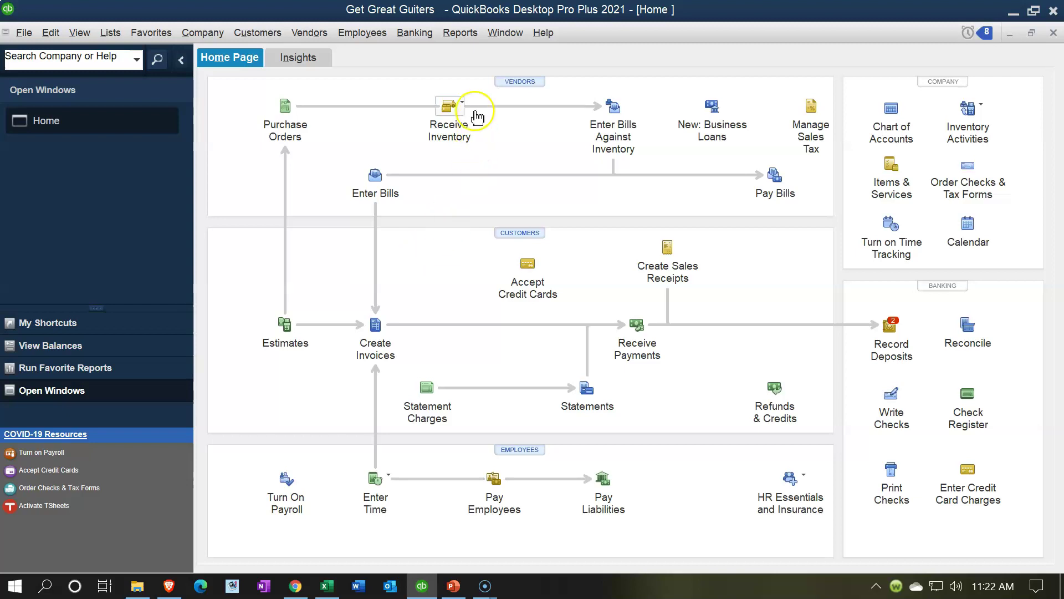
left_click(459, 34)
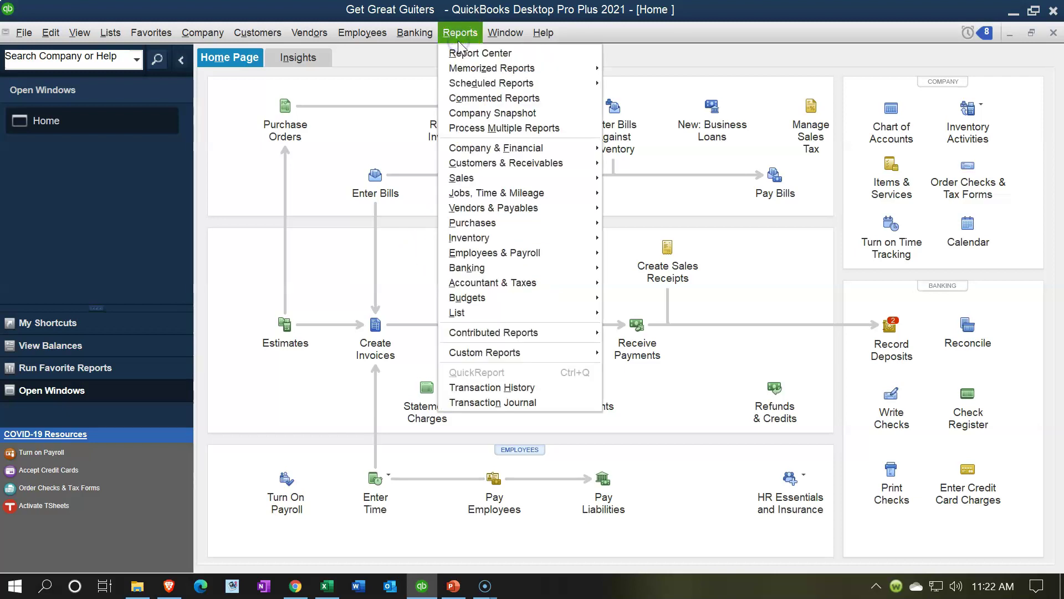
mouse_move(498, 154)
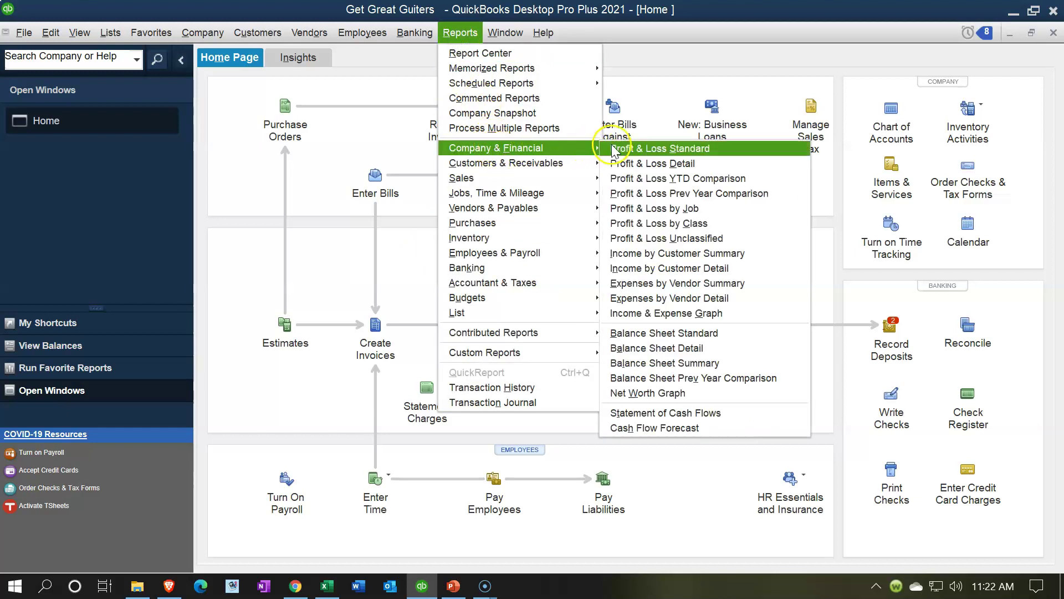
left_click(666, 335)
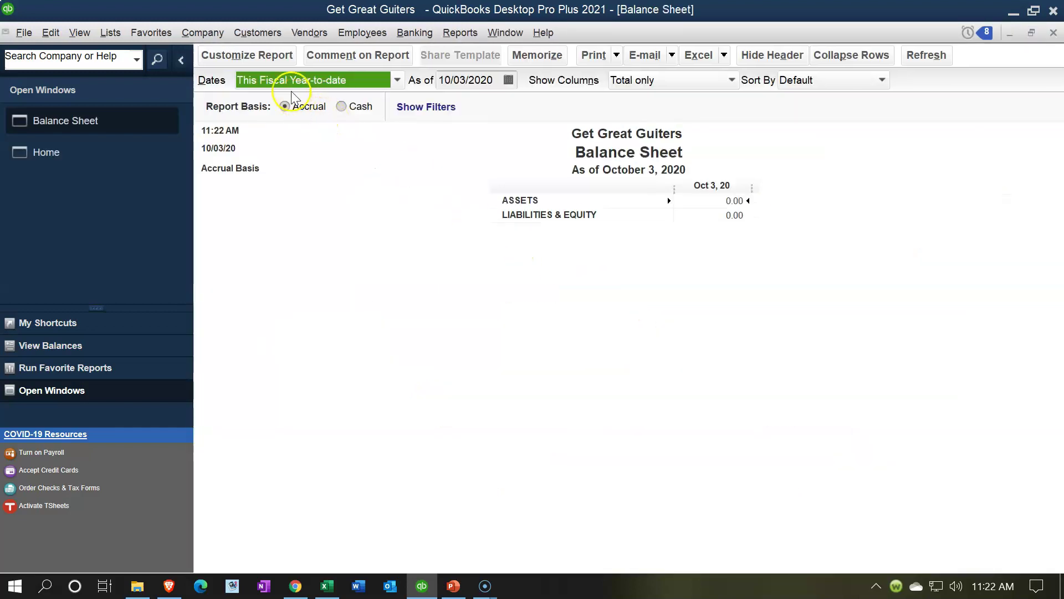
Set the Balance Sheet dates from 01/01/2021 to 02/28/2021 and apply them
left_click(266, 55)
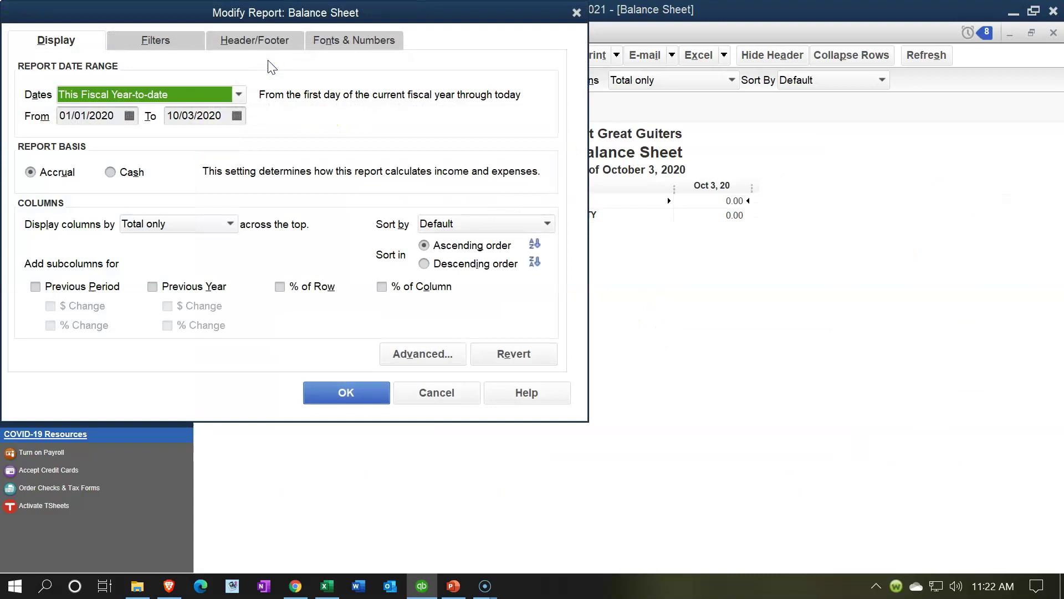
key("Tab")
type("010121")
key("Tab")
type("1")
key("BackSpace")
type("02/28/202")
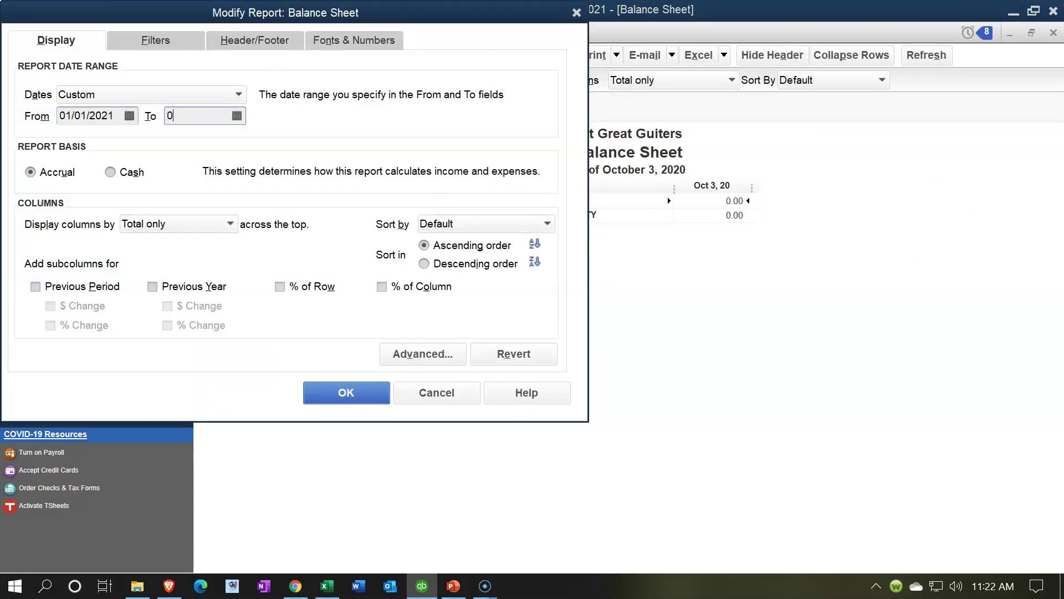
type("1")
key("Tab")
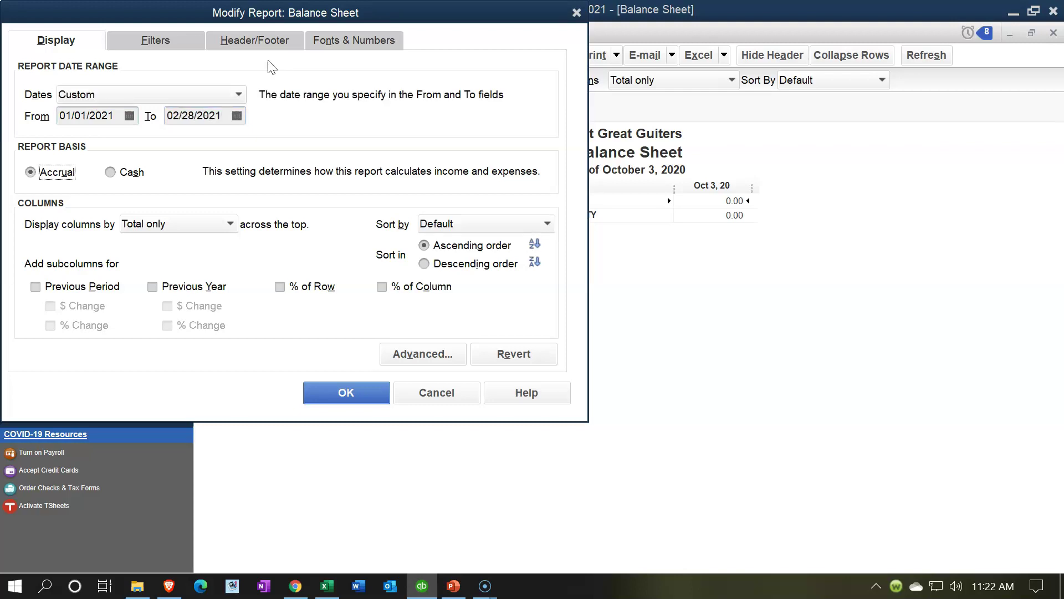
left_click(333, 392)
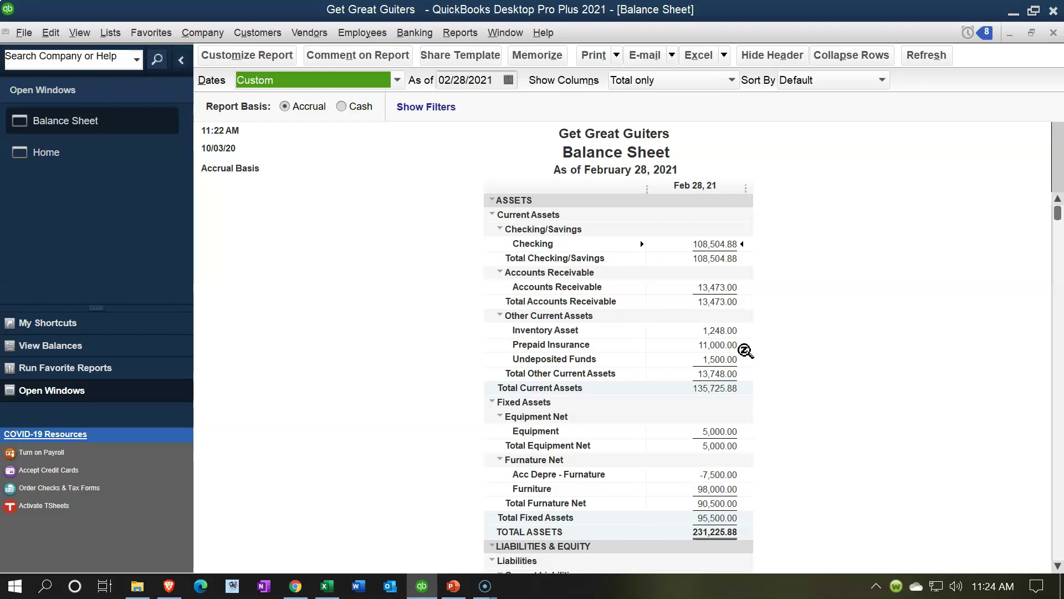
Run the Profit & Loss Standard report for 01/01/2021 through 02/28/2021
left_click(461, 33)
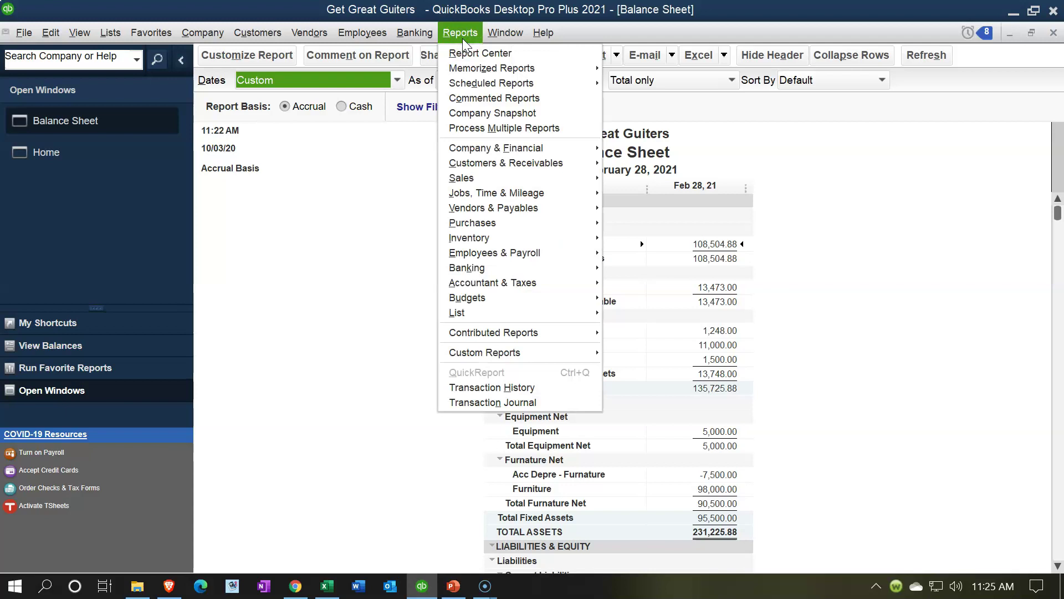
mouse_move(507, 148)
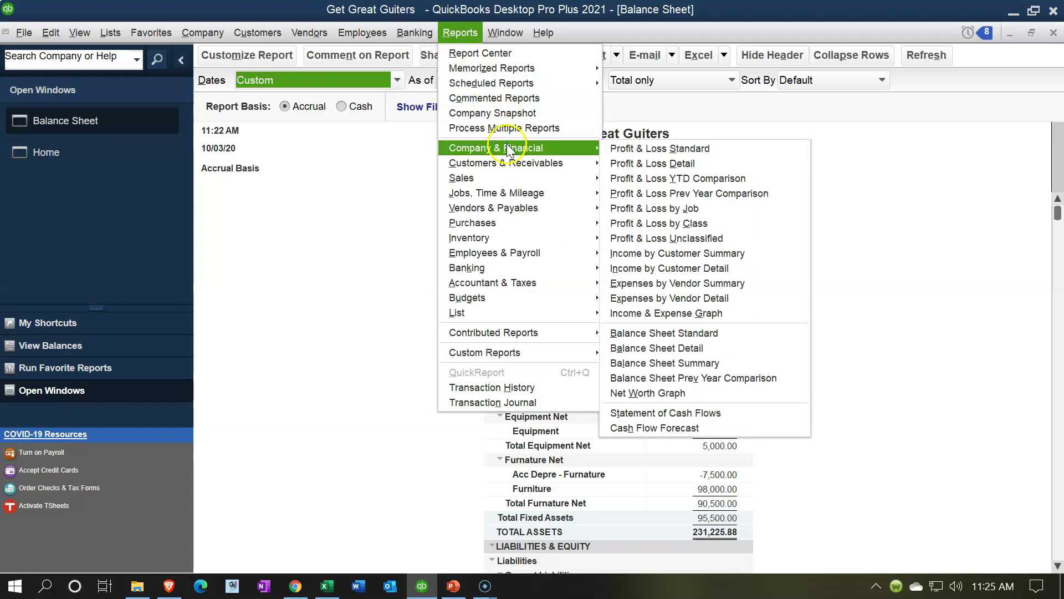
left_click(620, 148)
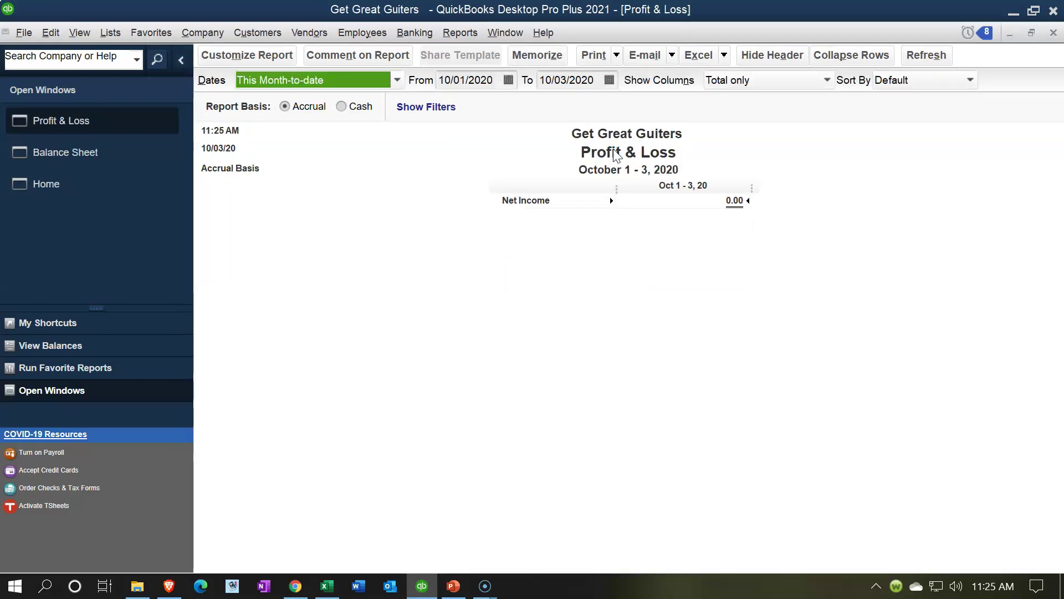
key("Tab")
type("01/01/2021")
key("Tab")
type("02/28/2")
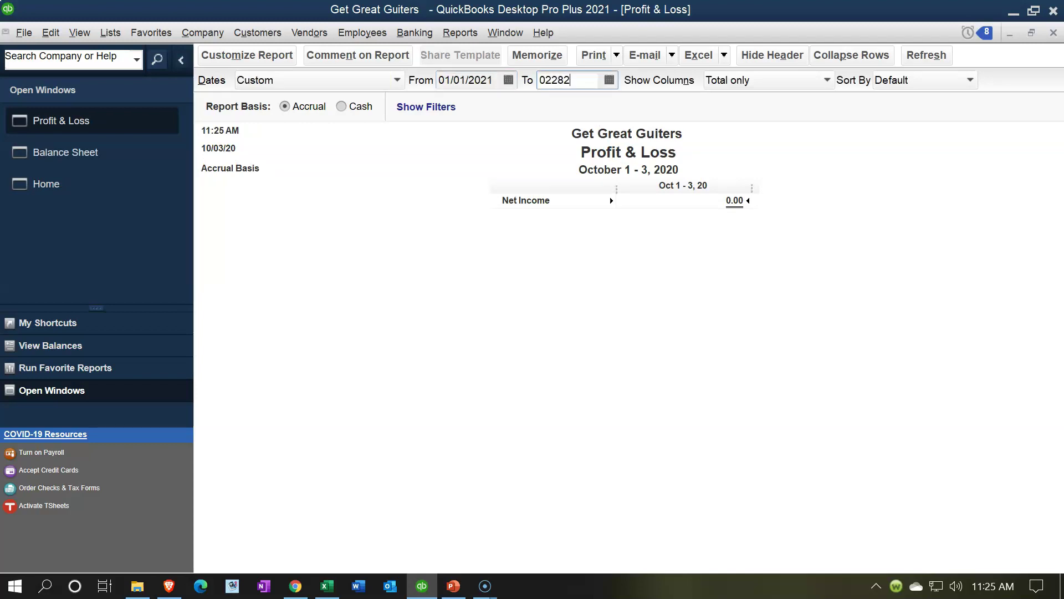
type("021")
key("Tab")
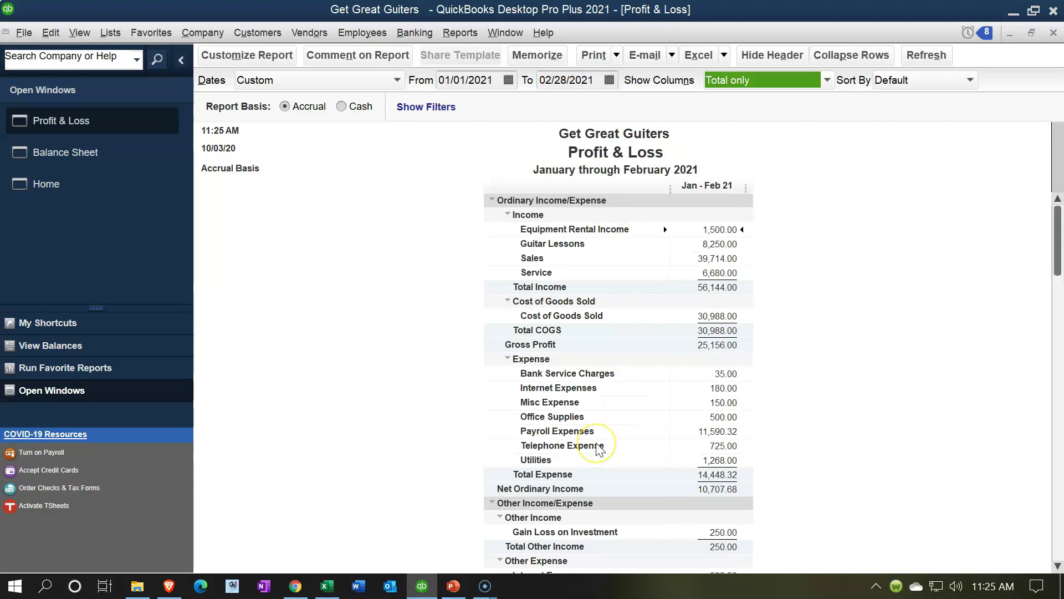
scroll(598, 448, "down", 2)
scroll(598, 445, "up", 2)
Open the Accountant & Taxes Trial Balance dated 01/01/2021 to 02/28/2021
left_click(459, 34)
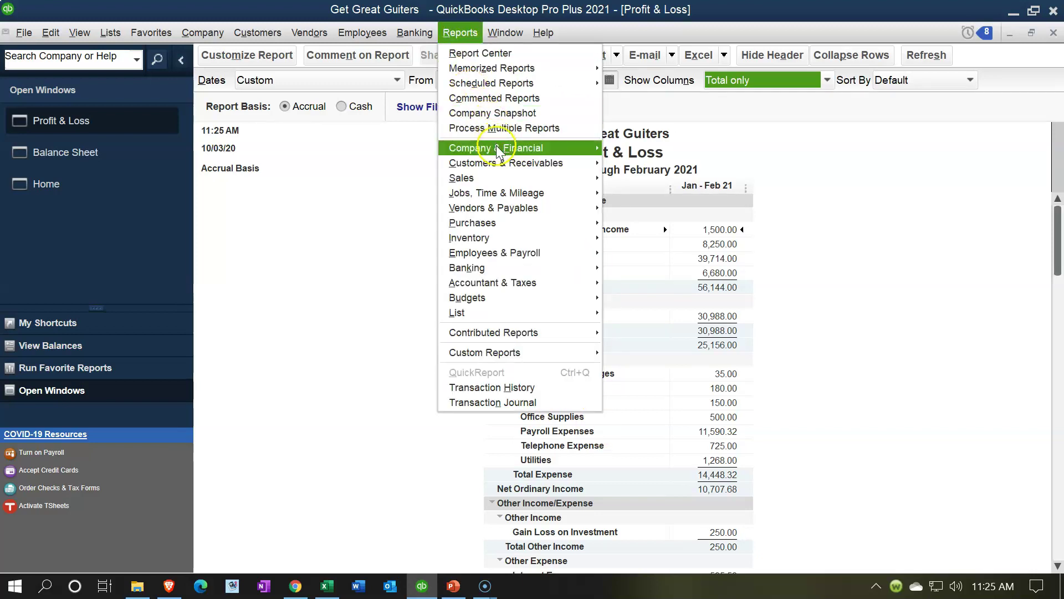
mouse_move(497, 148)
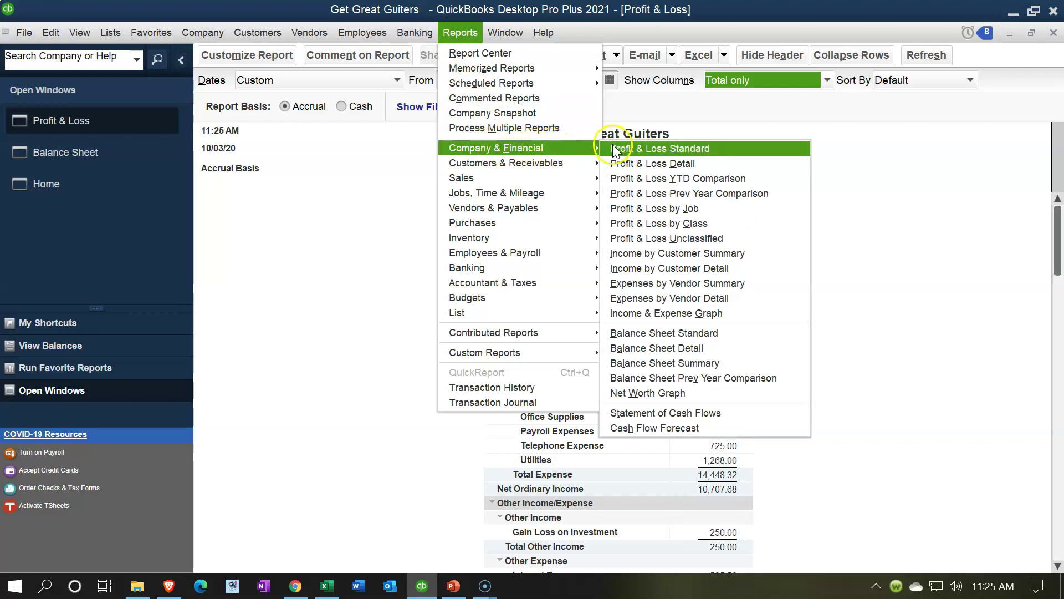
mouse_move(543, 282)
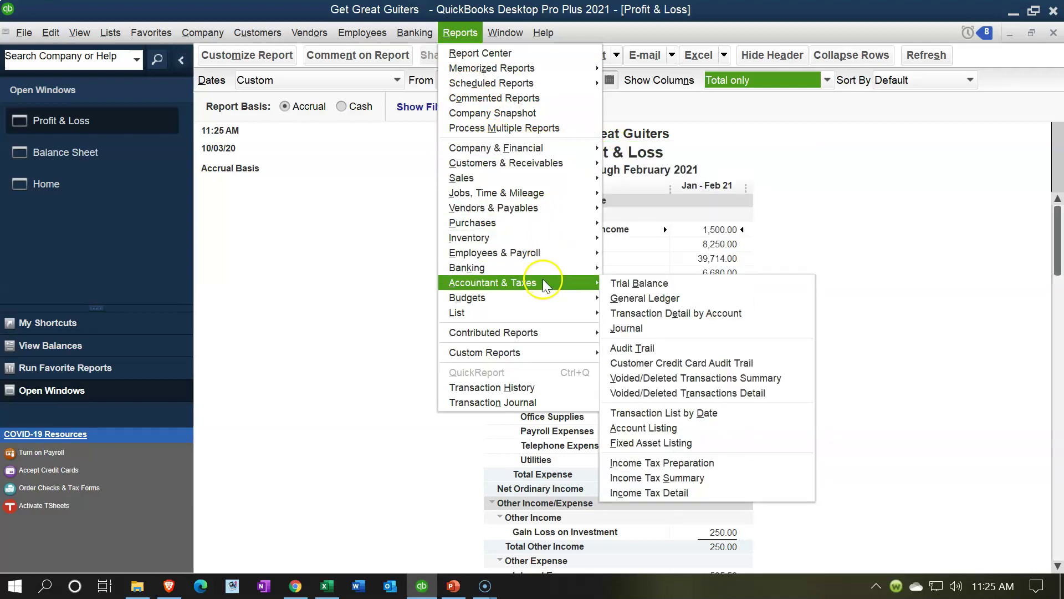
left_click(608, 283)
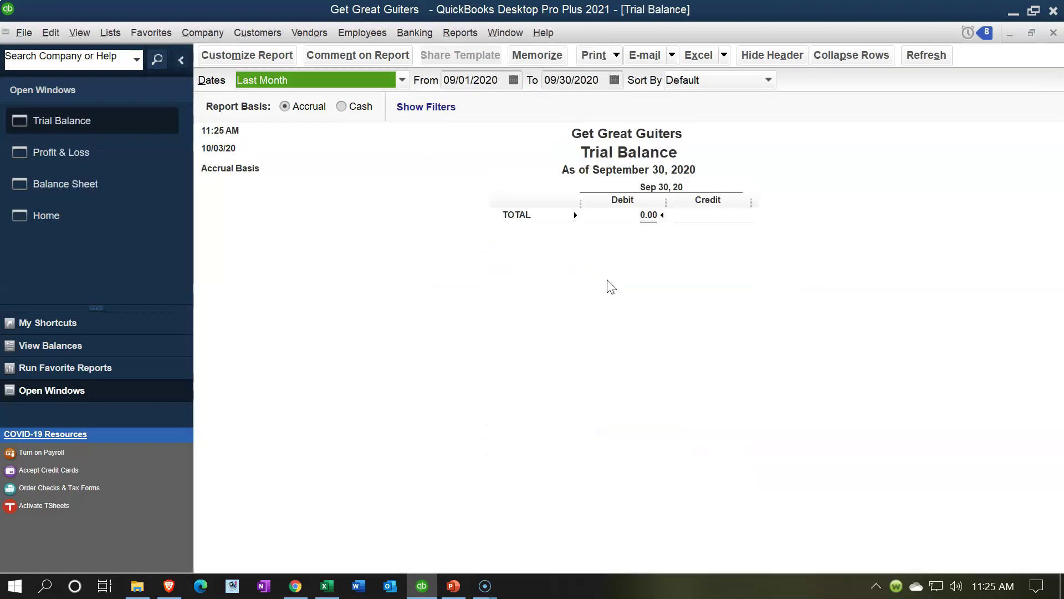
key("Tab")
type("01")
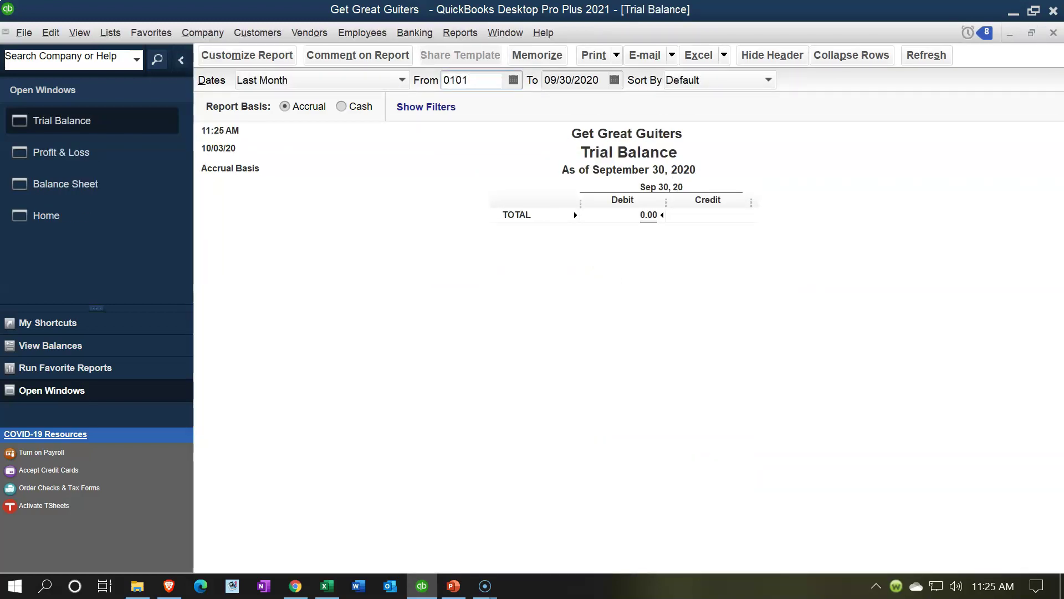
type("/01/2021")
key("Tab")
type("022821")
key("Tab")
left_click(579, 351)
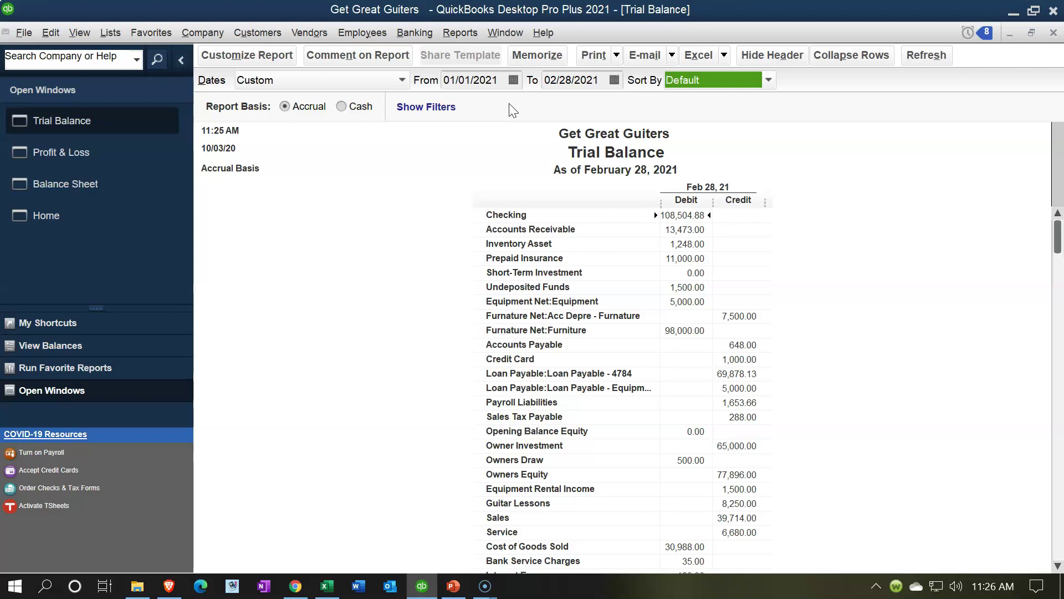
Review the Trial Balance, switch to the company Home page, then return to the Trial Balance
left_click(574, 102)
left_click(679, 216)
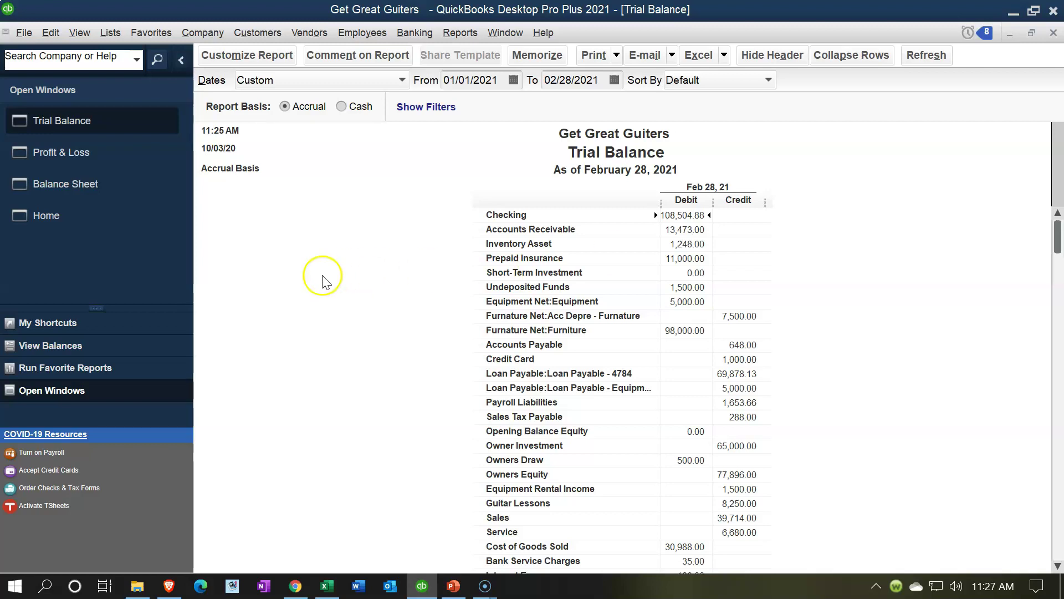
left_click(98, 225)
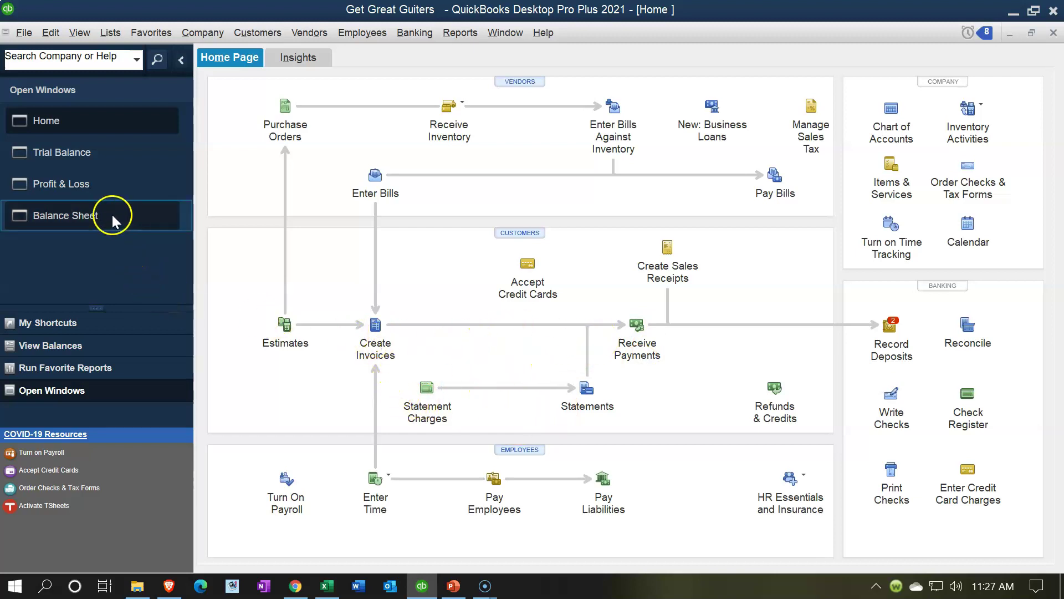
left_click(83, 158)
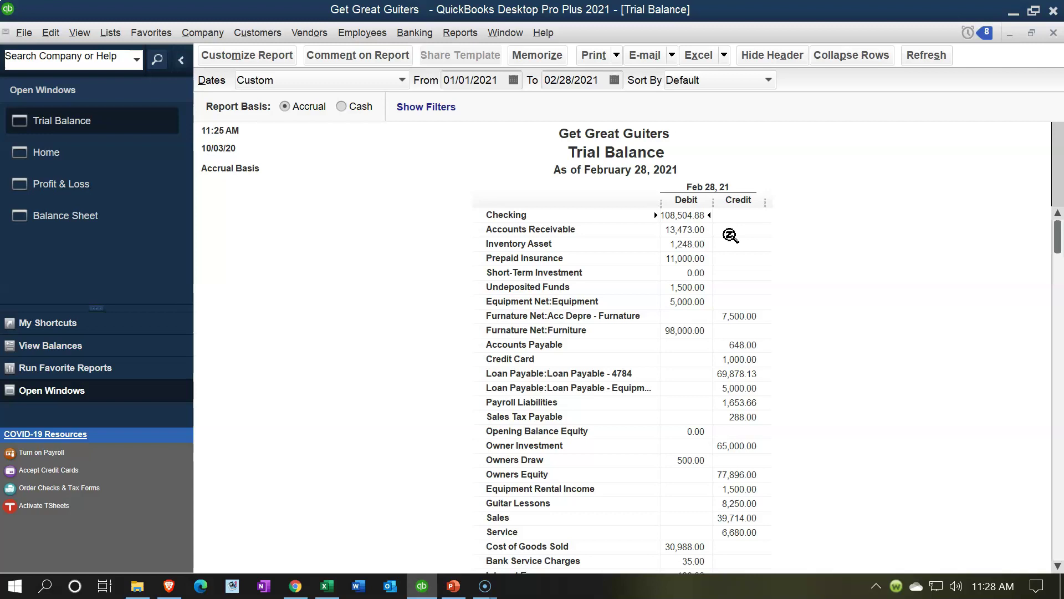
Point out the Inventory Asset debit balance on the Trial Balance
left_click(690, 246)
scroll(690, 245, "down", 3)
left_click(689, 468)
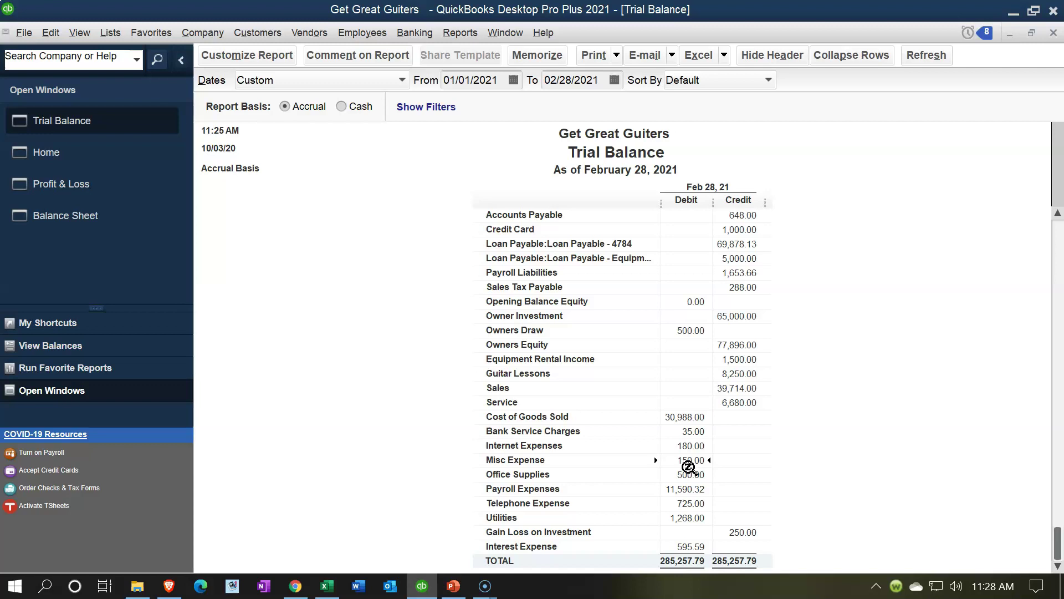
scroll(689, 468, "up", 3)
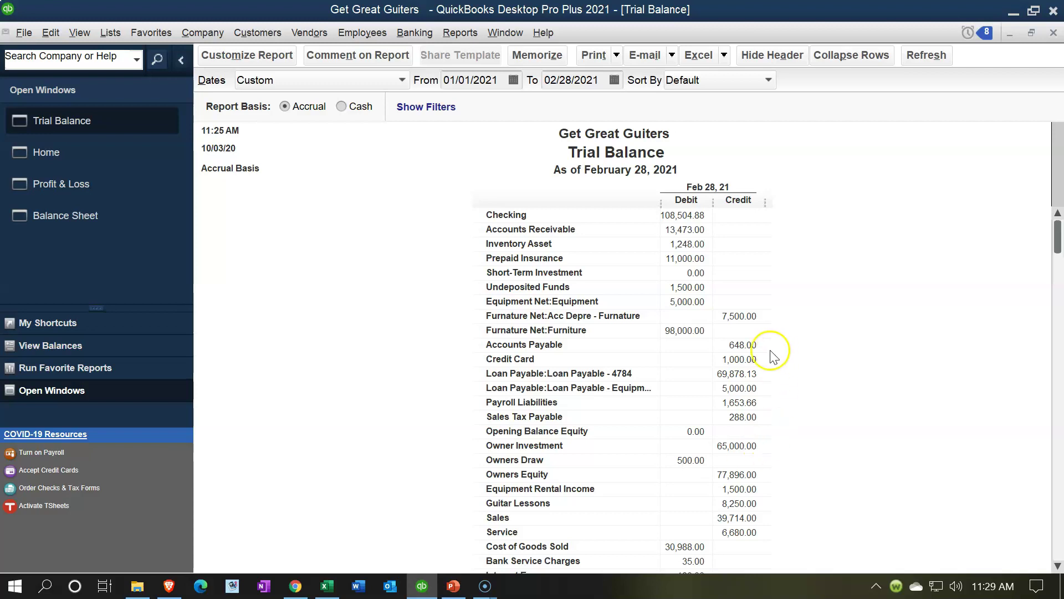
left_click(689, 302)
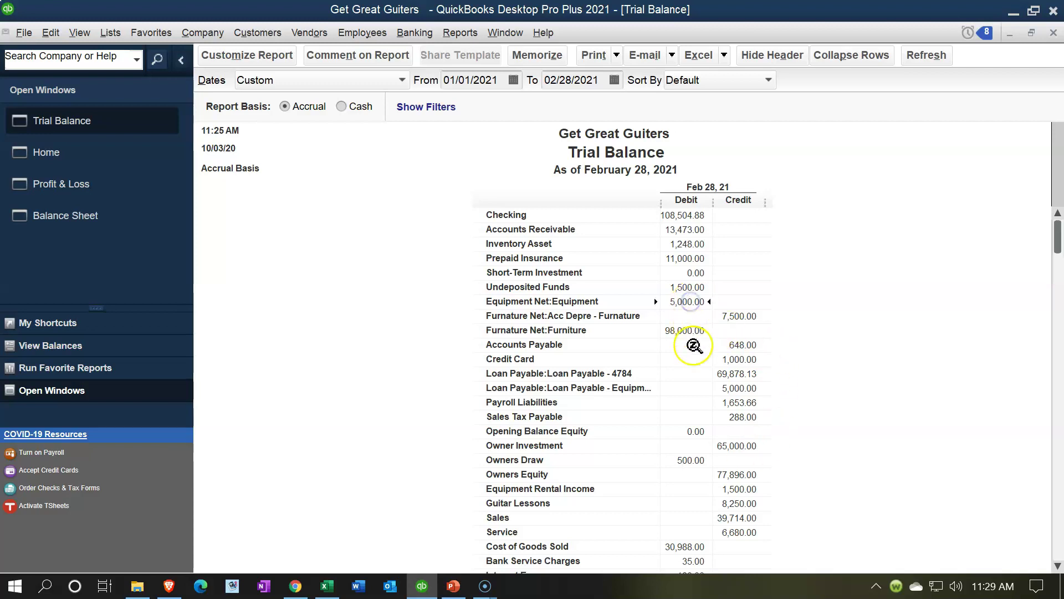
scroll(694, 346, "down", 3)
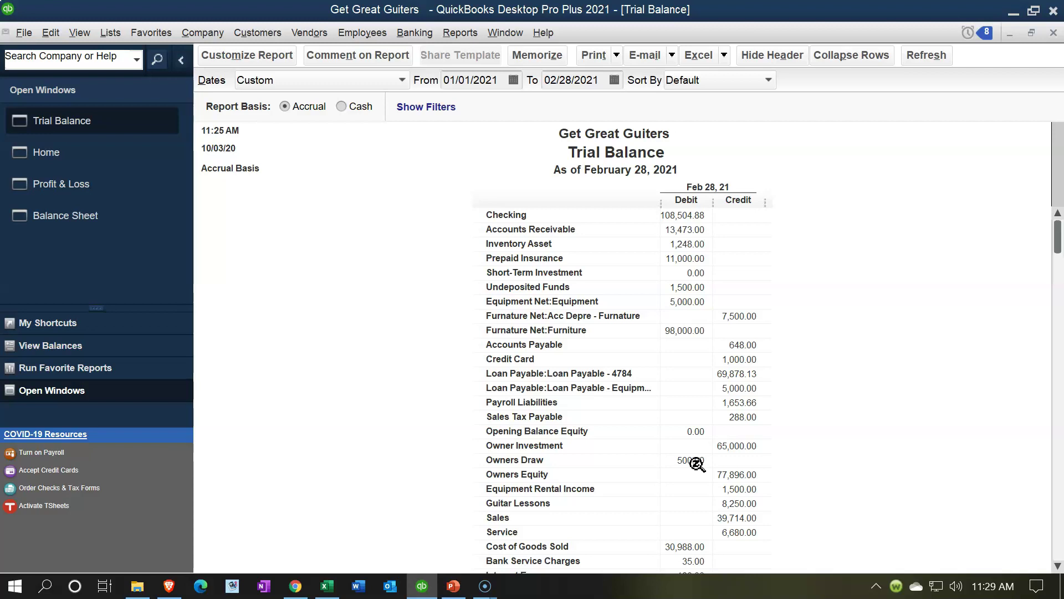
left_click(684, 232)
left_click(705, 374)
left_click(686, 244)
left_click(645, 274)
Bring up Excel's Adjusting Entry Worksheet and highlight the entry area and first four beginning balances
left_click(328, 586)
left_click(318, 350)
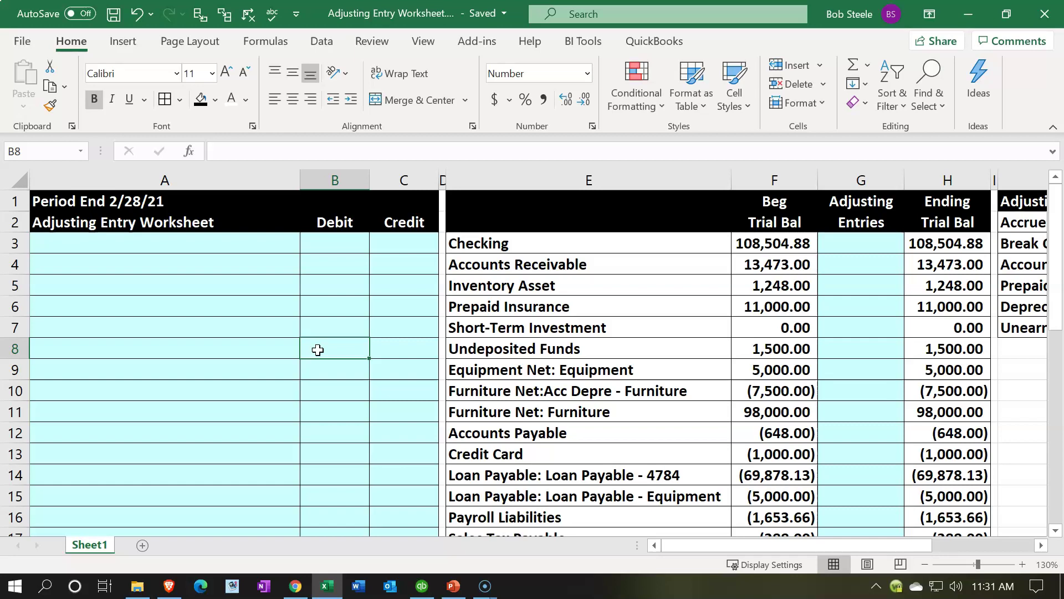
left_click_drag(139, 203, 374, 463)
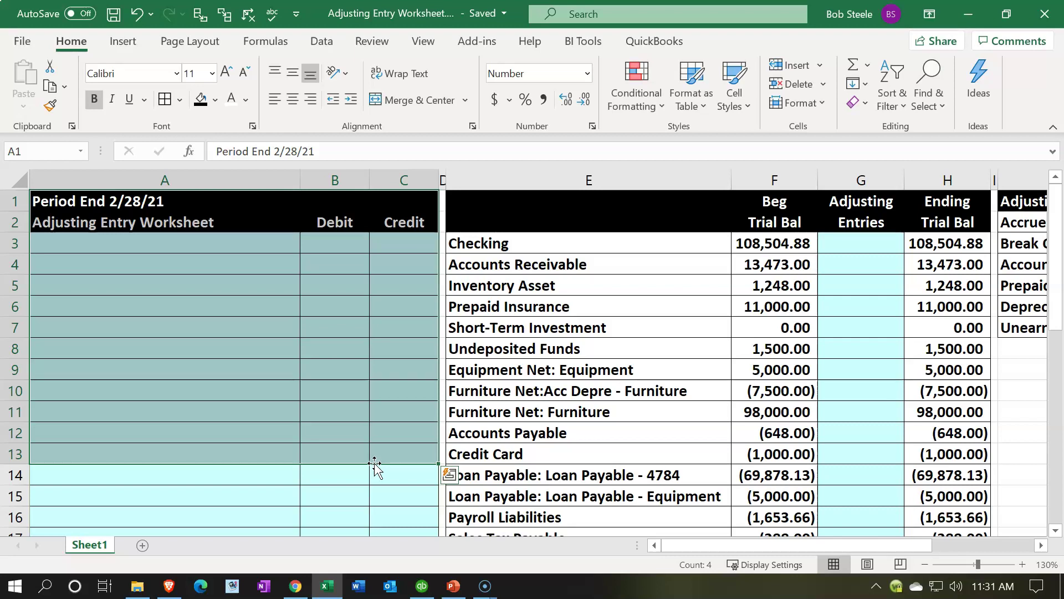
left_click_drag(774, 243, 774, 306)
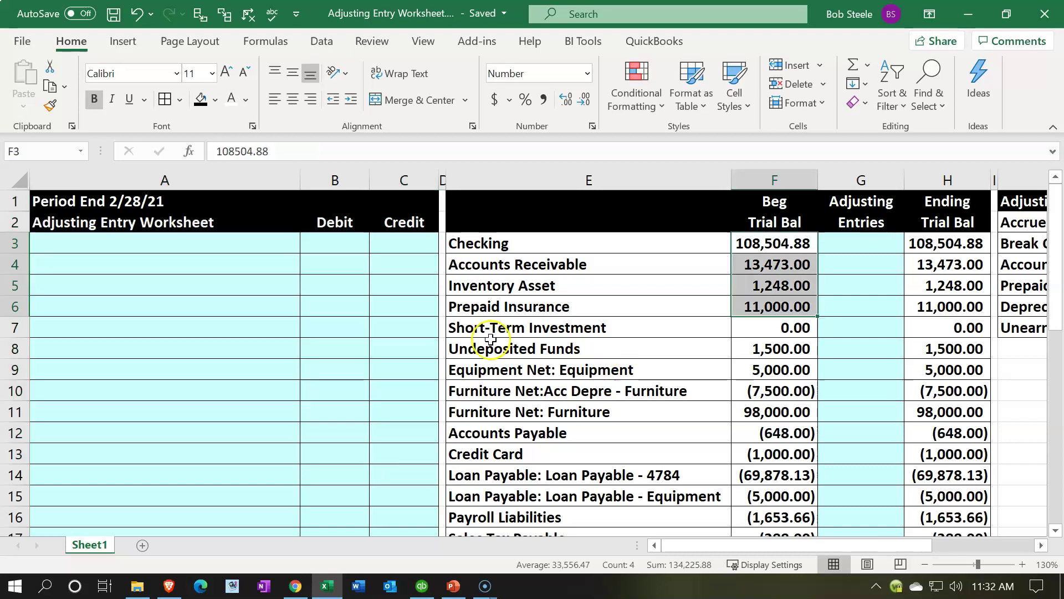
left_click(302, 285)
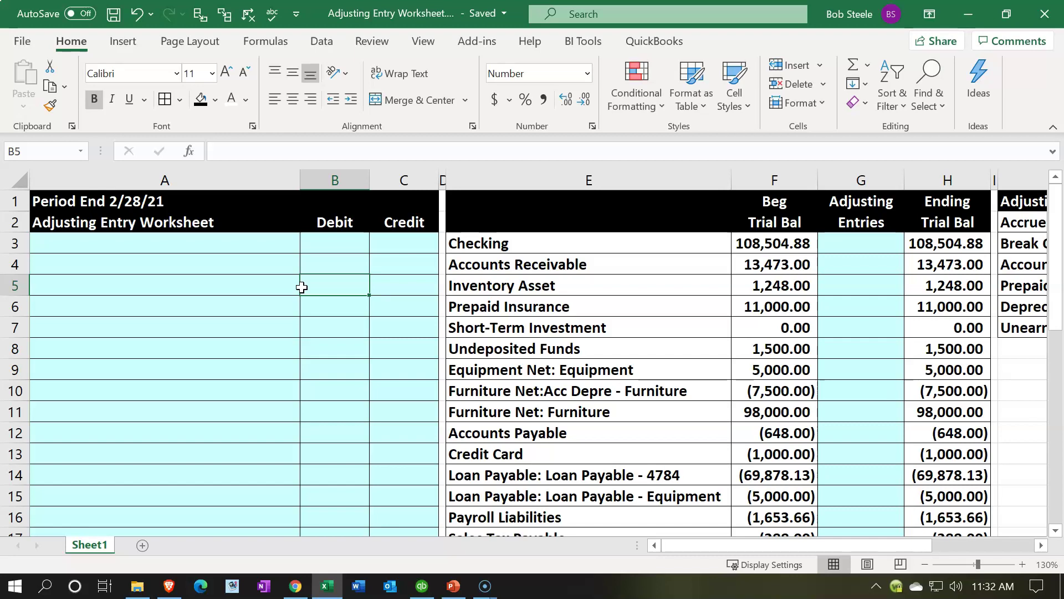
Switch back to QuickBooks and go to the company Home page
left_click(421, 587)
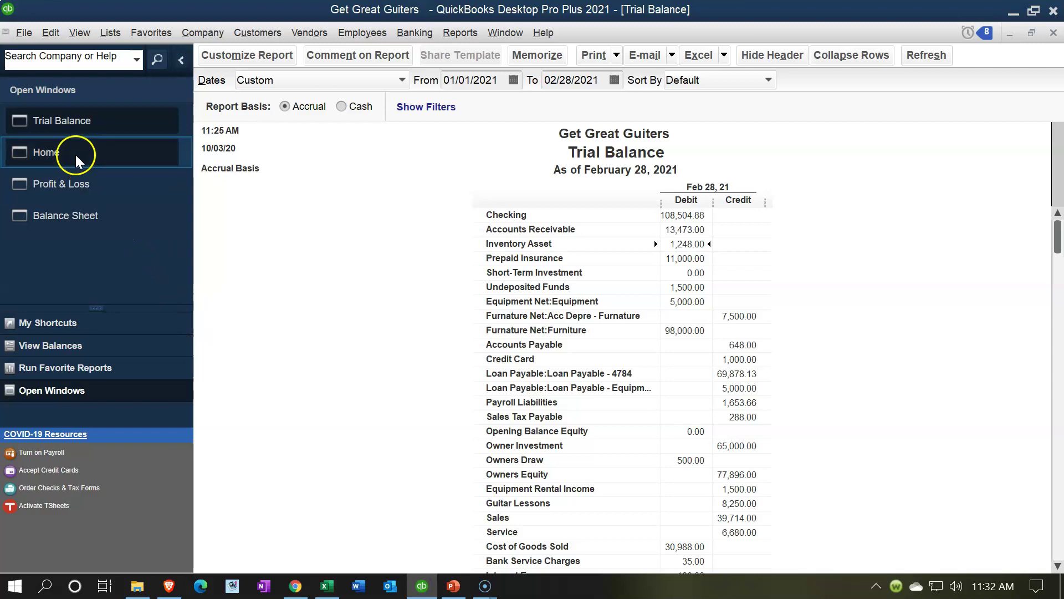
left_click(75, 154)
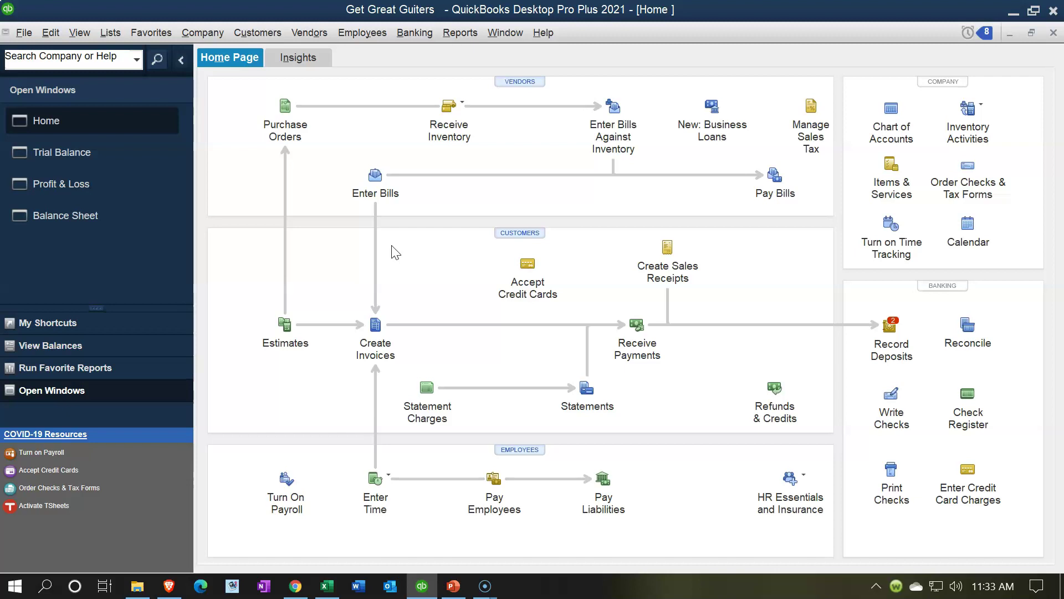
Bring Excel's Adjusting Entry Worksheet forward and select a blank Debit cell
left_click(328, 587)
left_click(338, 312)
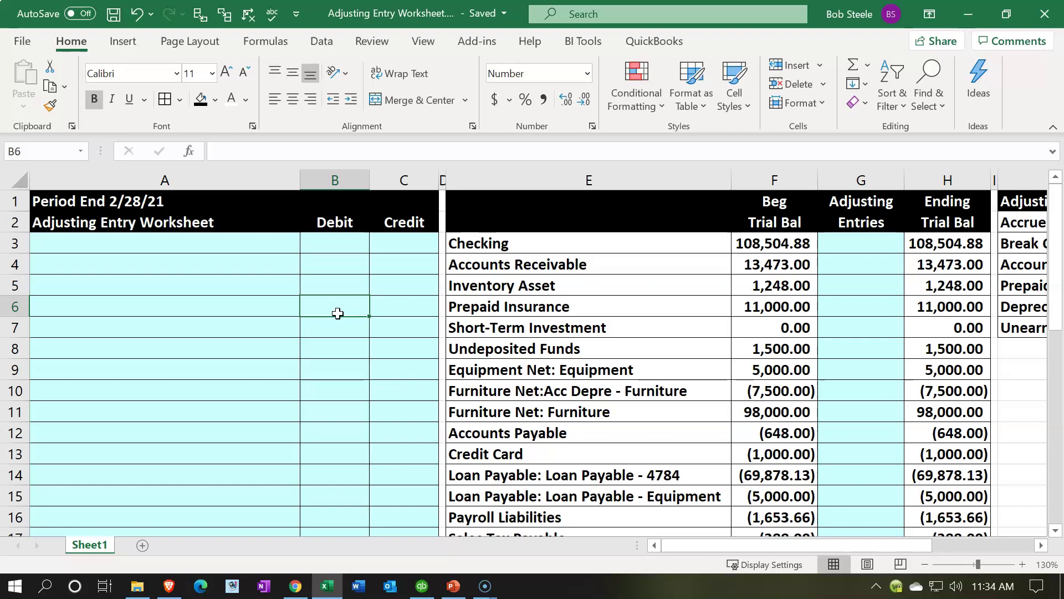
key("Right")
key("Right")
key("Right")
key("Right")
key("Right")
key("Right")
key("Right")
key("Right")
key("Right")
key("Right")
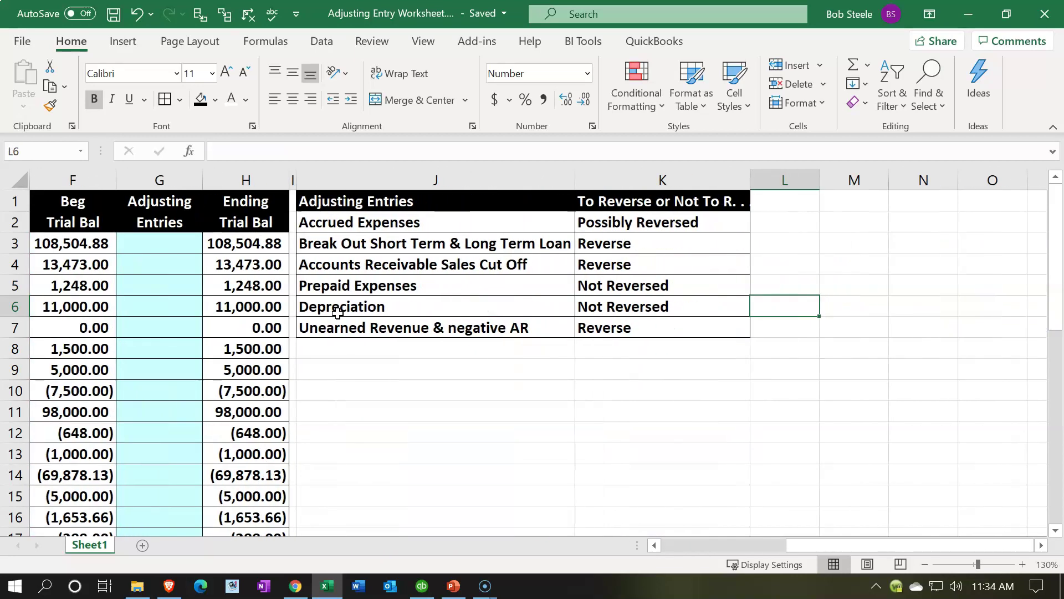
left_click(363, 222)
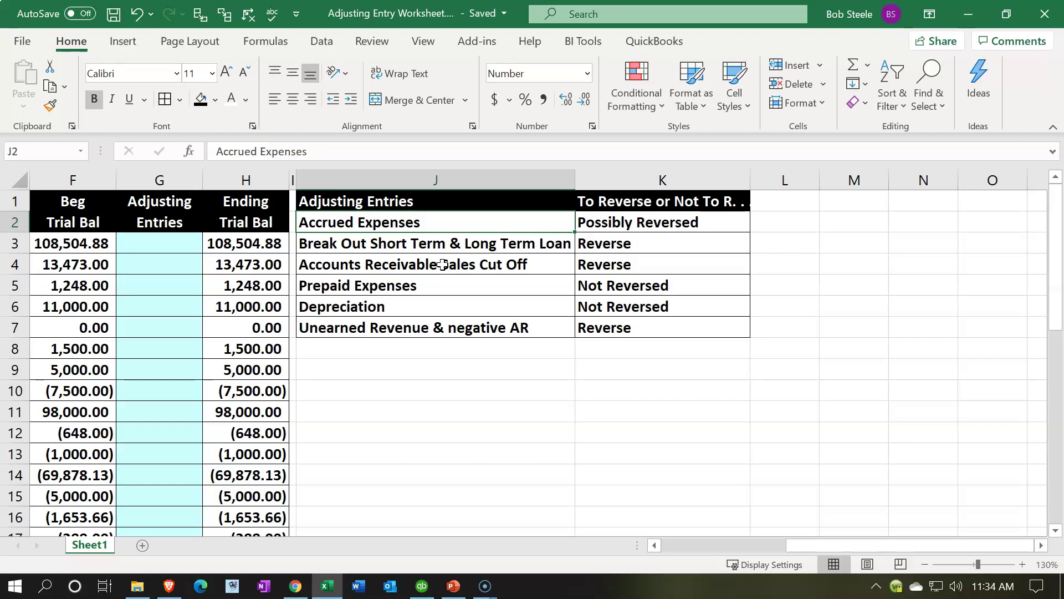
key("Right")
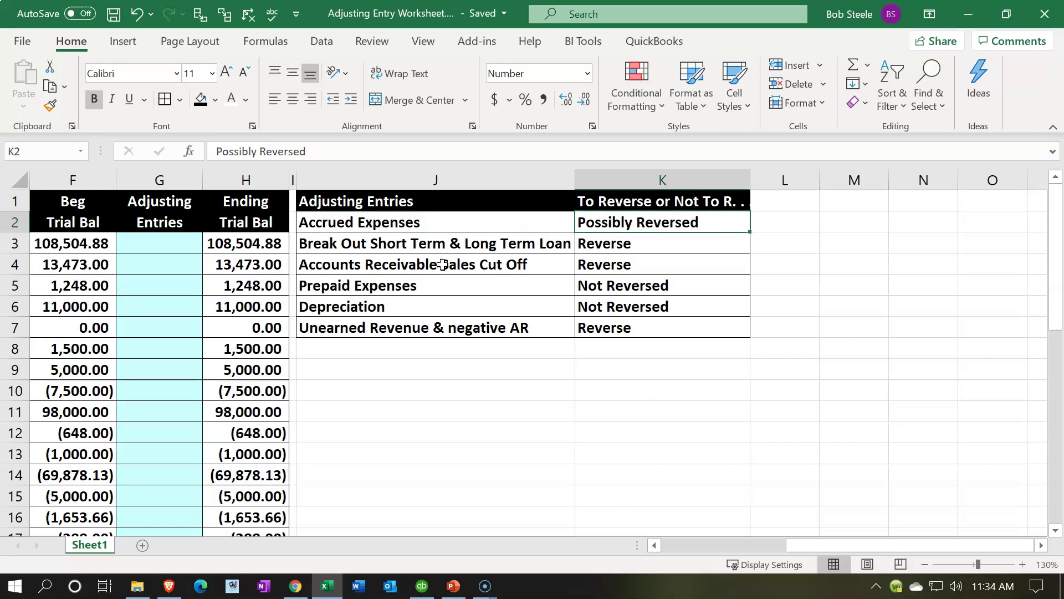
key("Left")
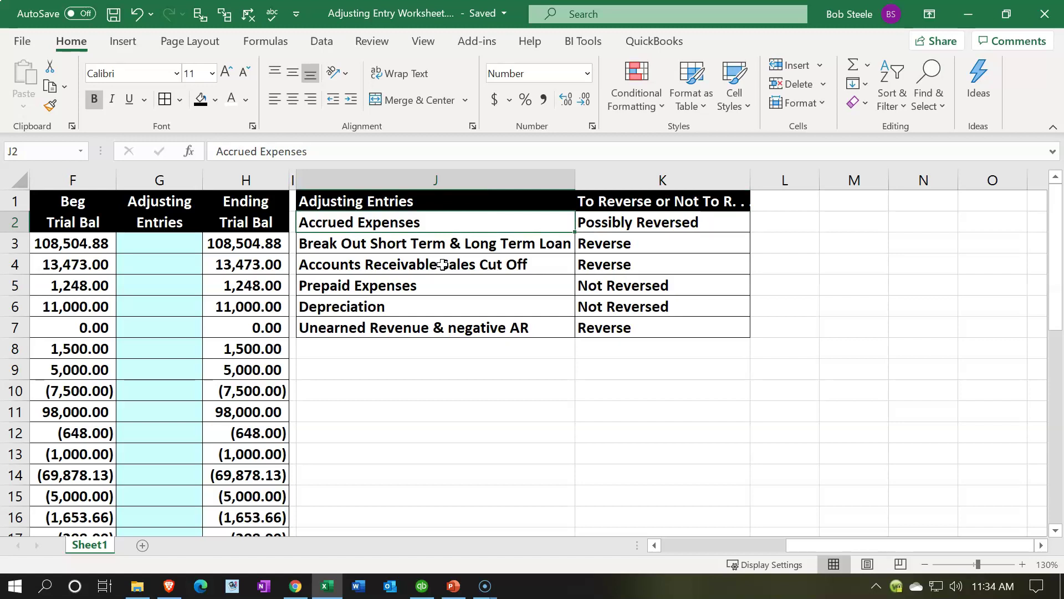
key("Right")
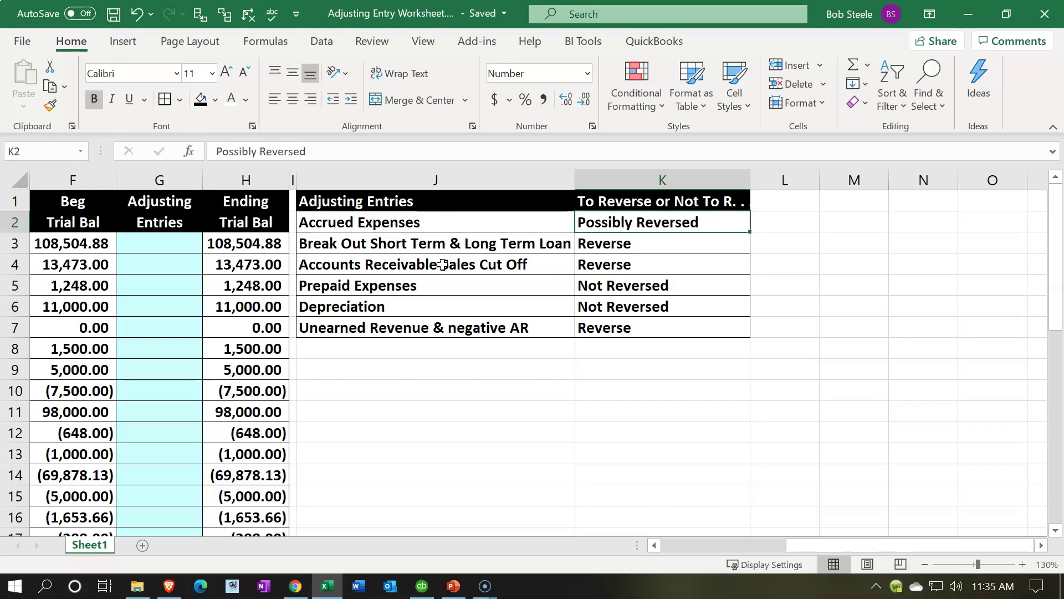
key("Left")
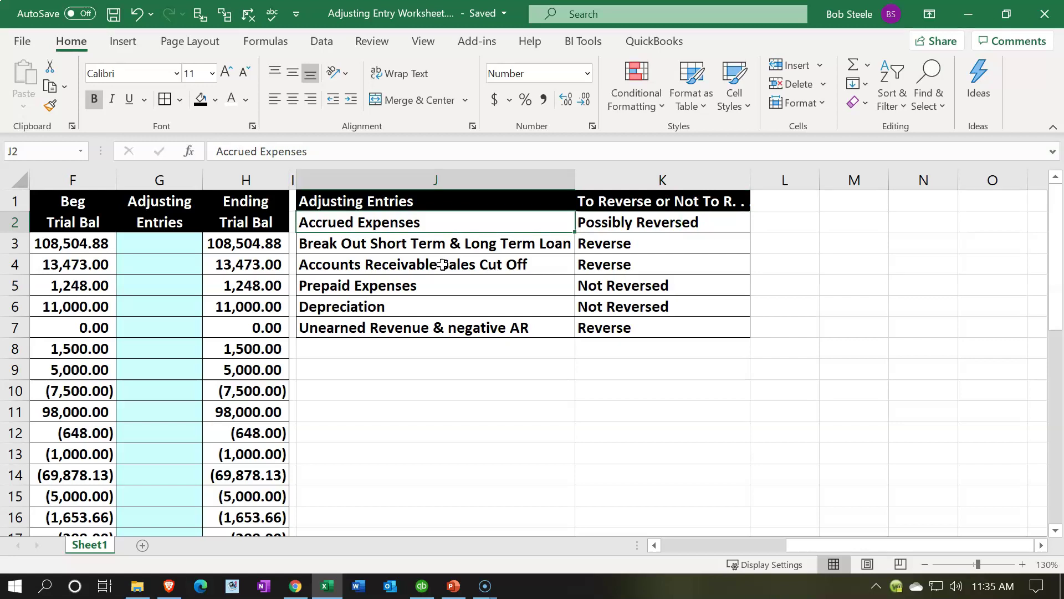
key("Right")
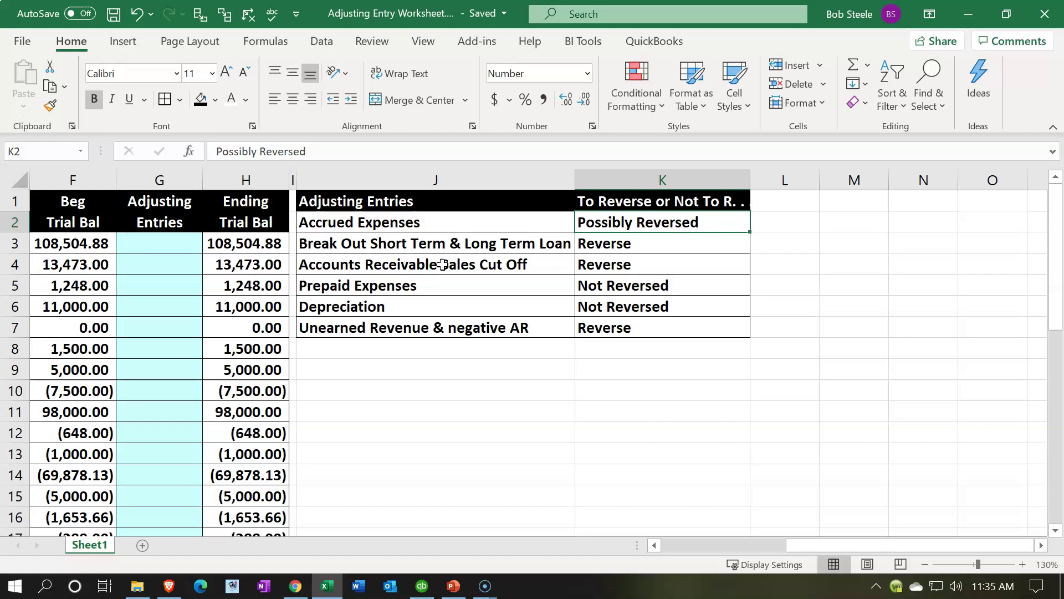
key("Down")
key("Left")
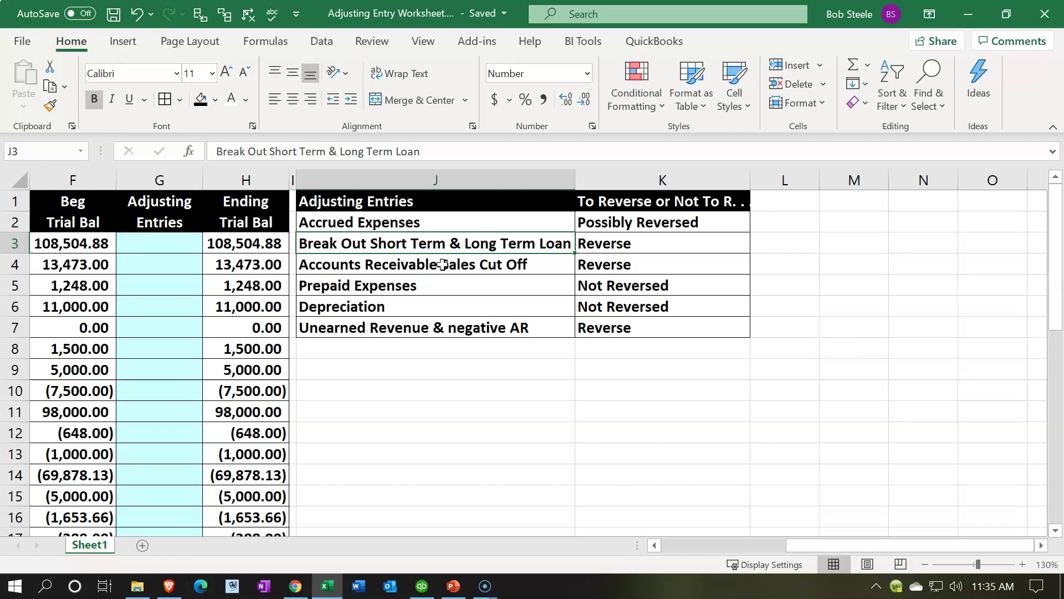
key("Right")
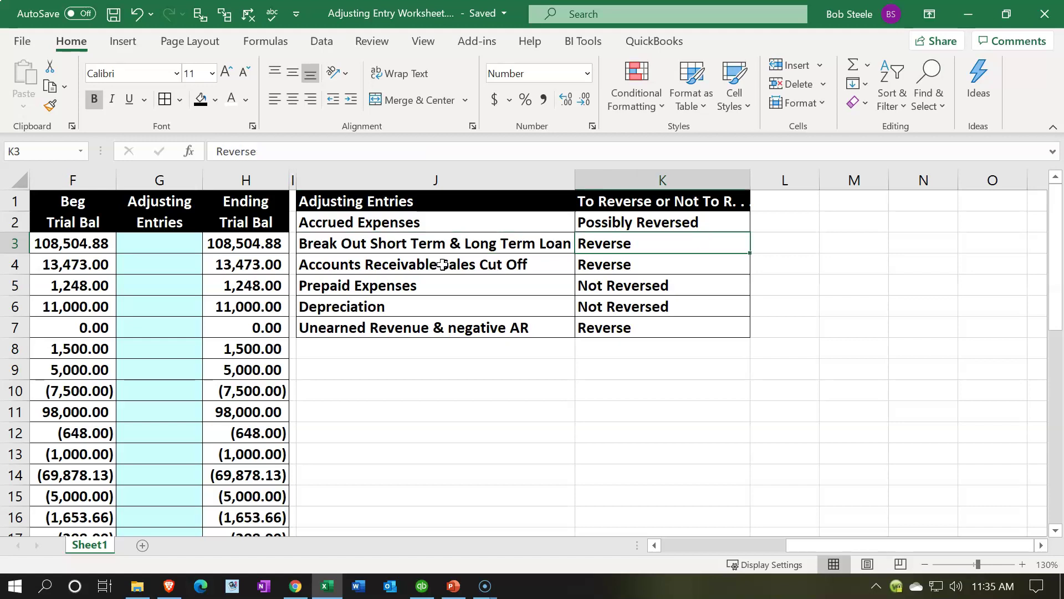
key("Left")
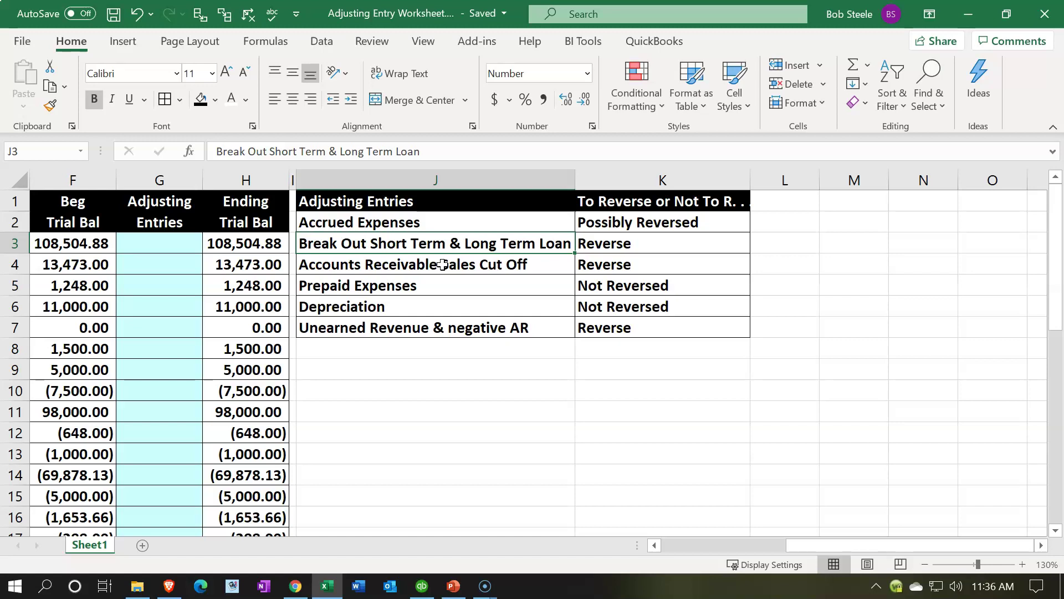
left_click(442, 264)
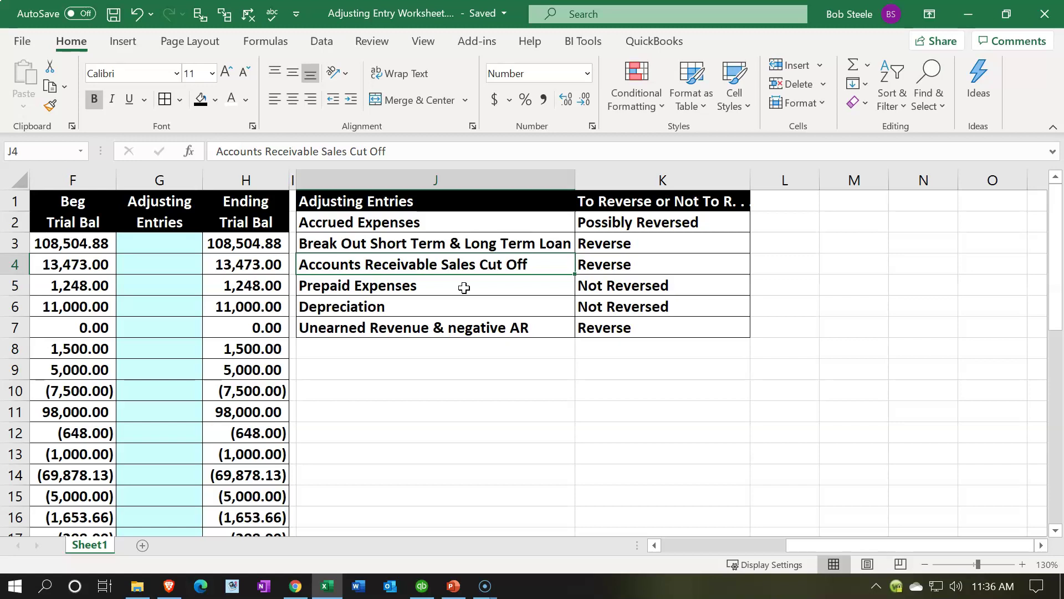
key("Right")
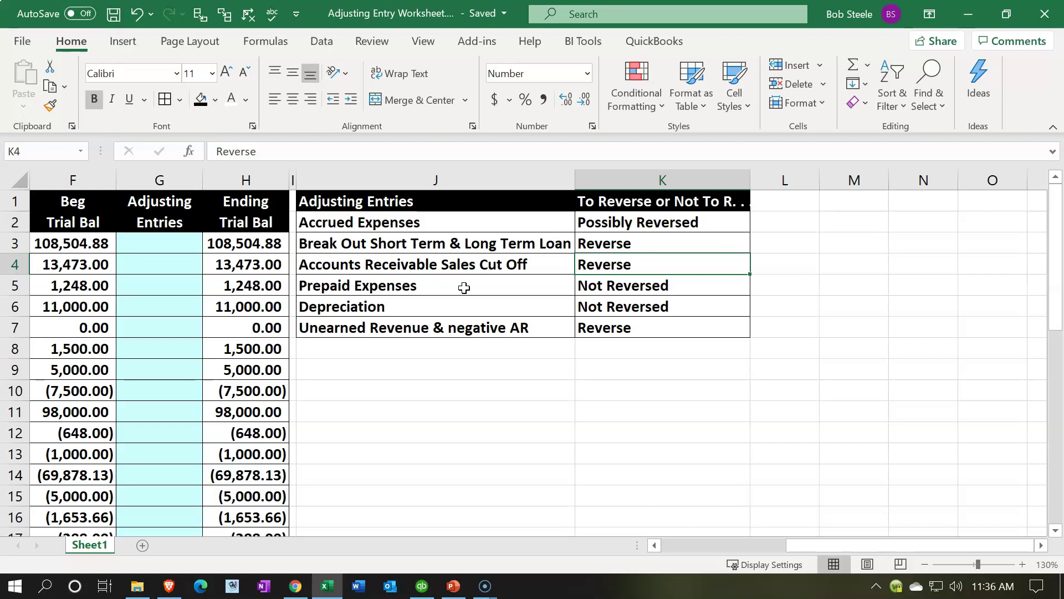
key("Left")
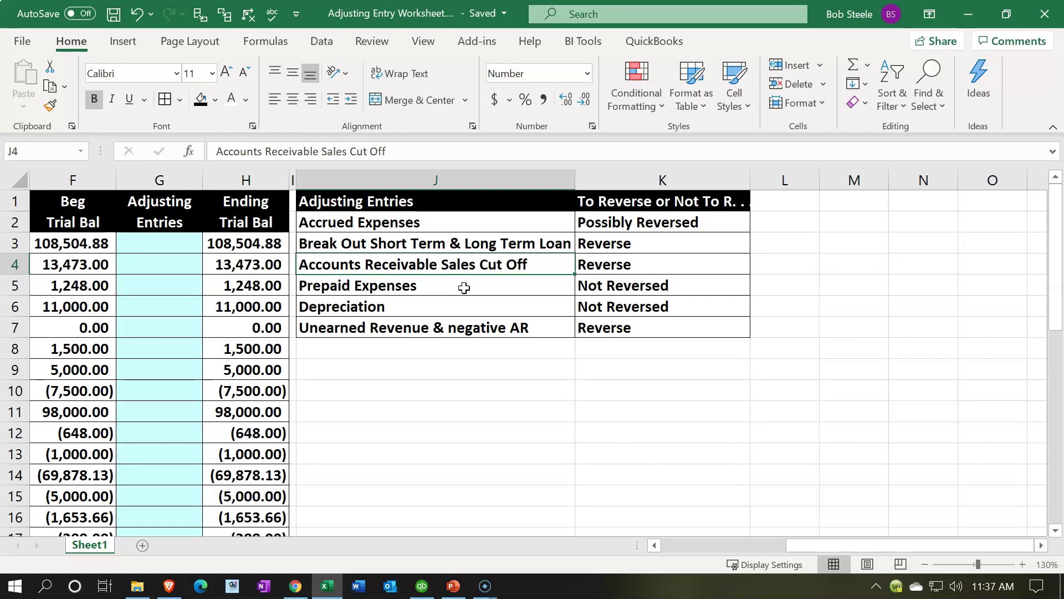
key("Right")
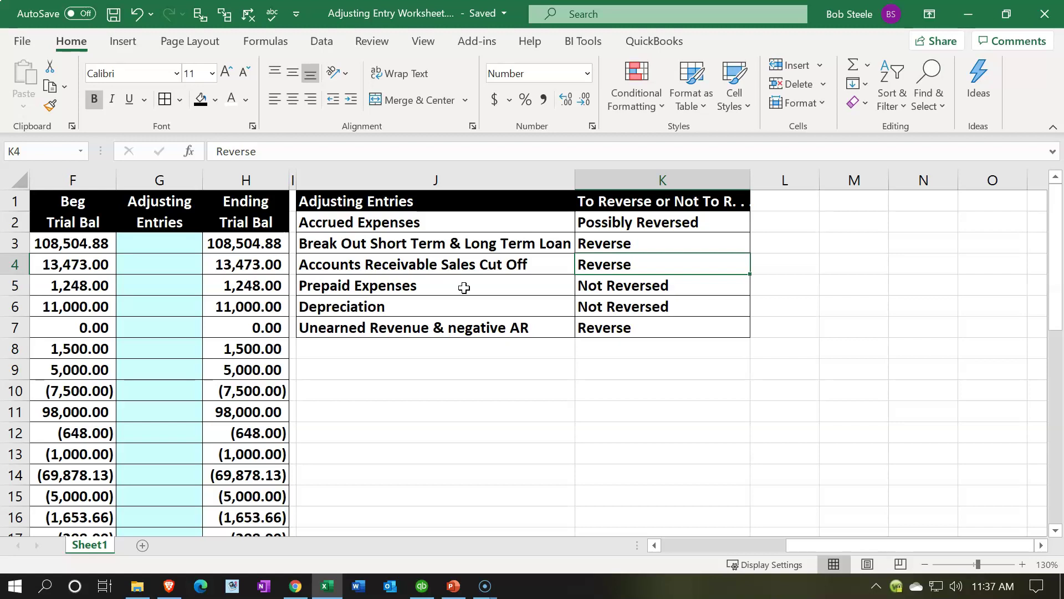
key("Down")
key("Left")
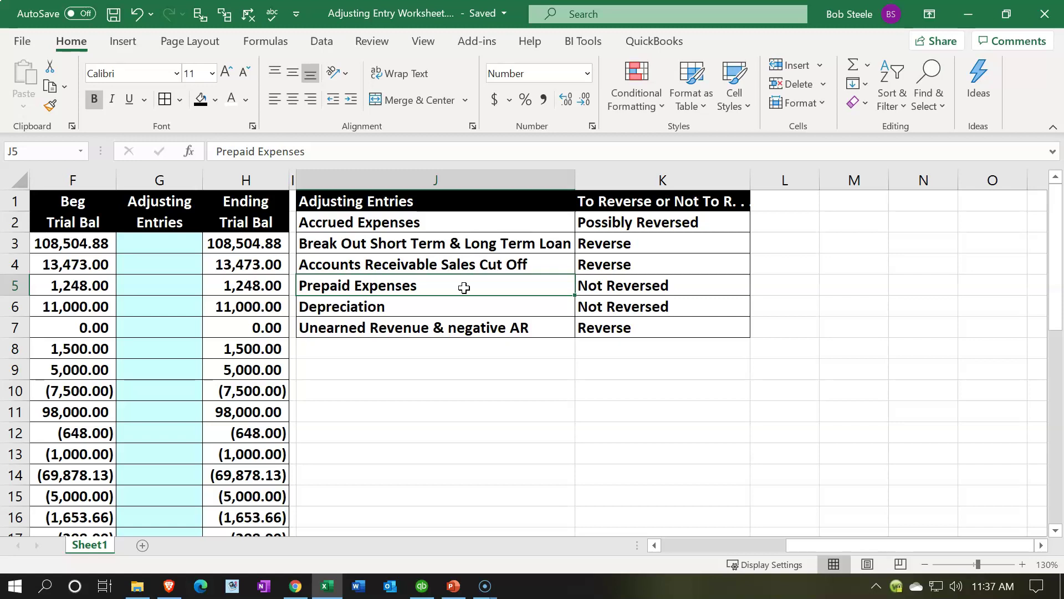
key("Right")
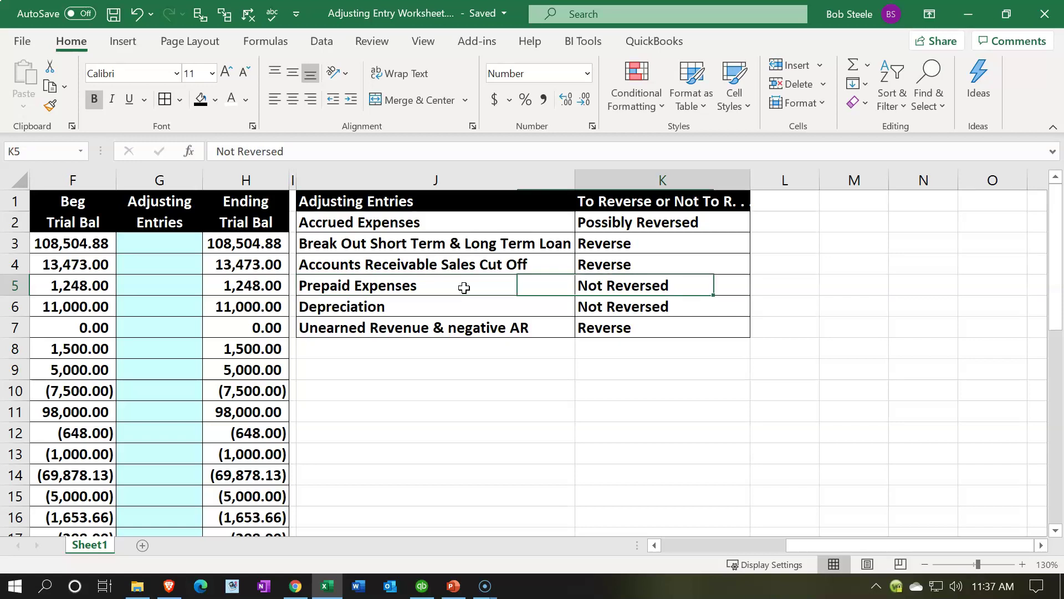
key("Down")
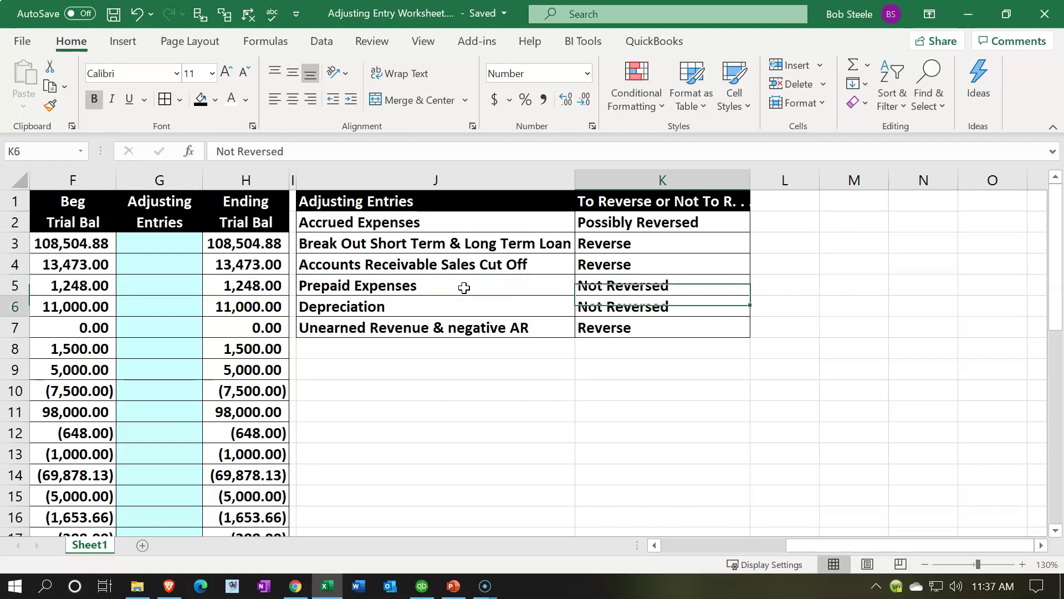
key("Left")
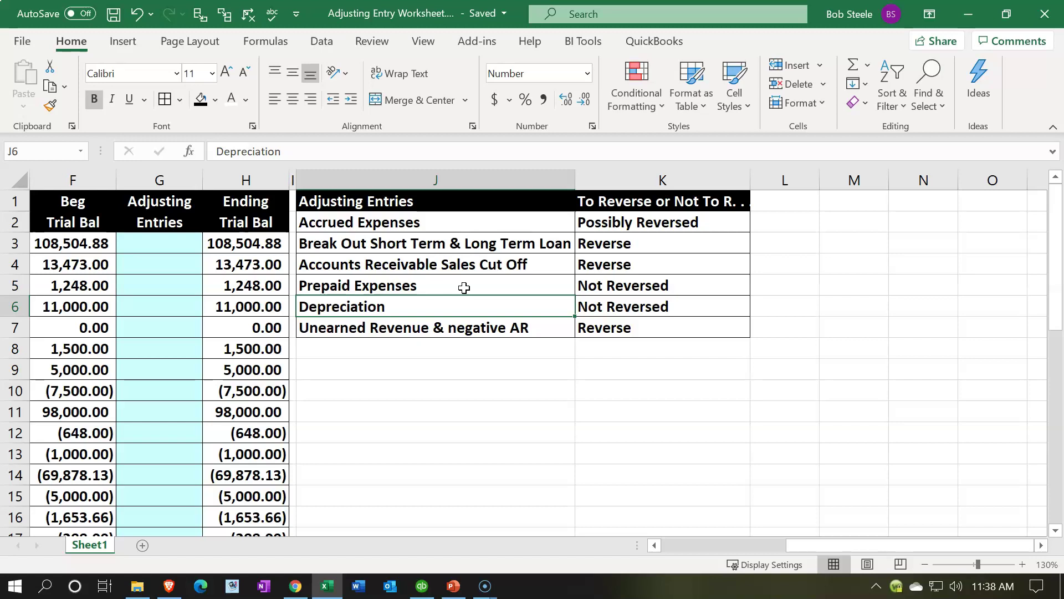
key("Right")
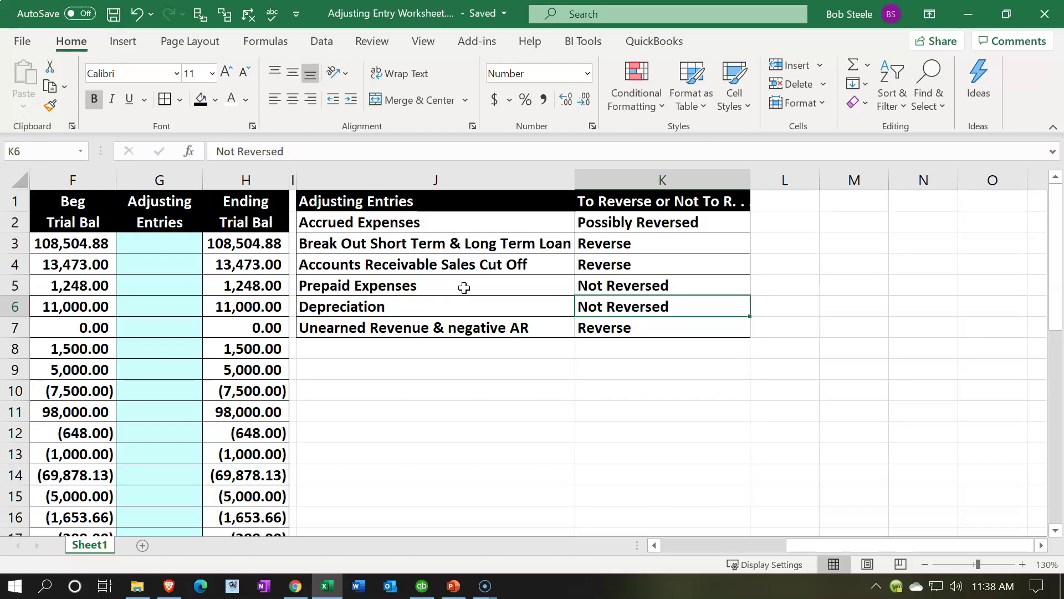
key("Down")
key("Left")
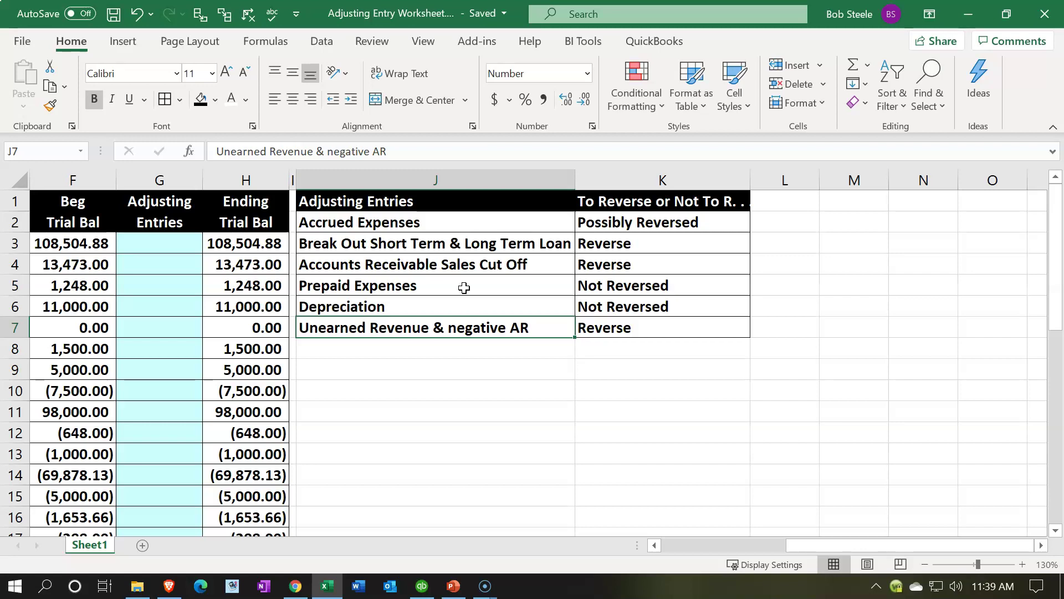
Check the unearned revenue entry's Reverse status, then move back to column A
key("Return")
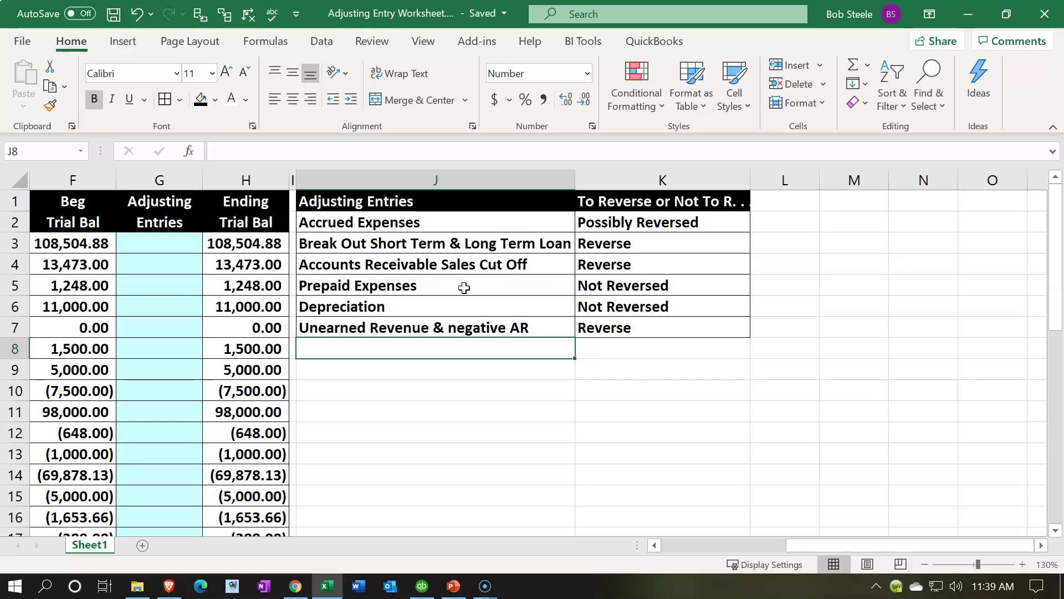
key("Up")
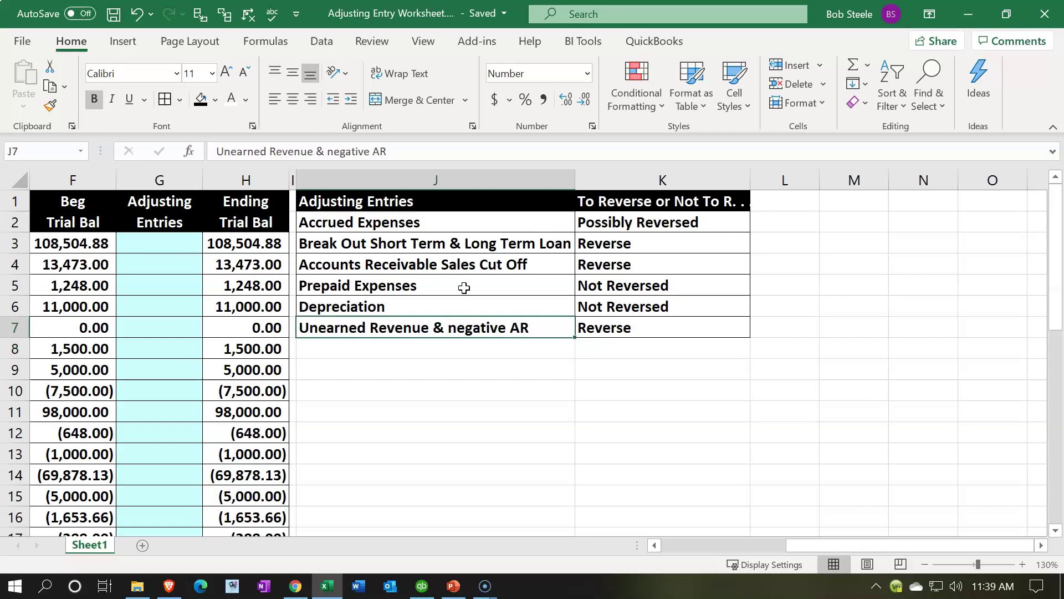
key("Right")
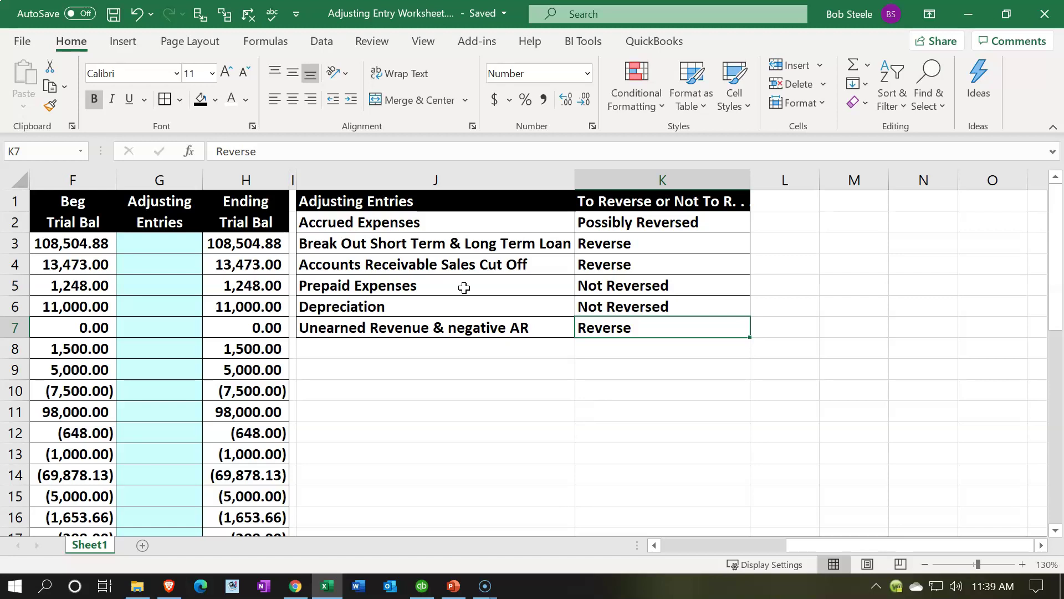
key("Down")
key("Left")
key("Left")
key("Left")
key("Left")
key("Left")
key("Left")
key("Left")
key("Left")
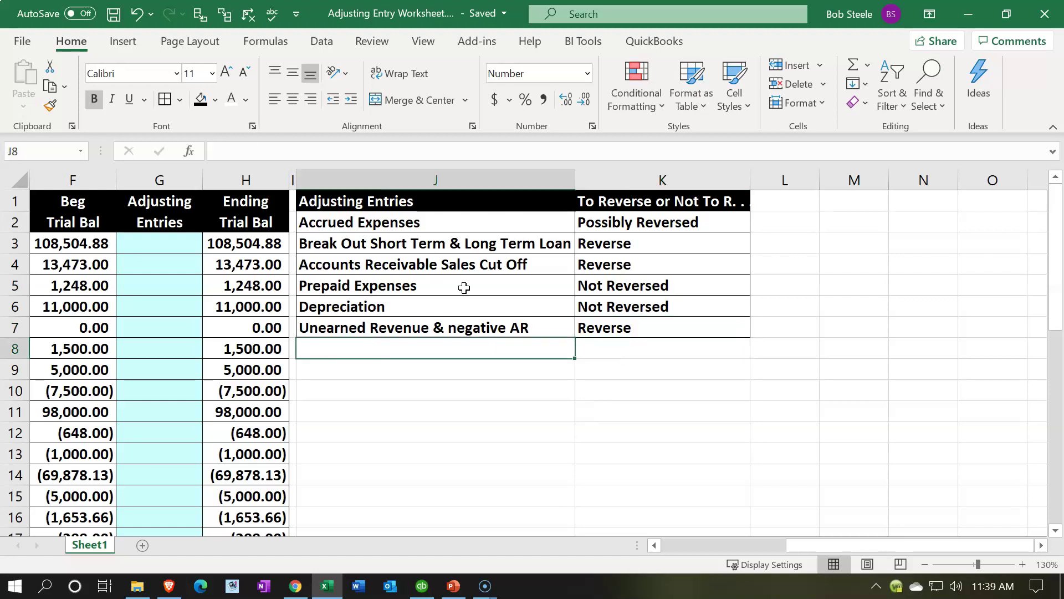
key("Left")
key("Left")
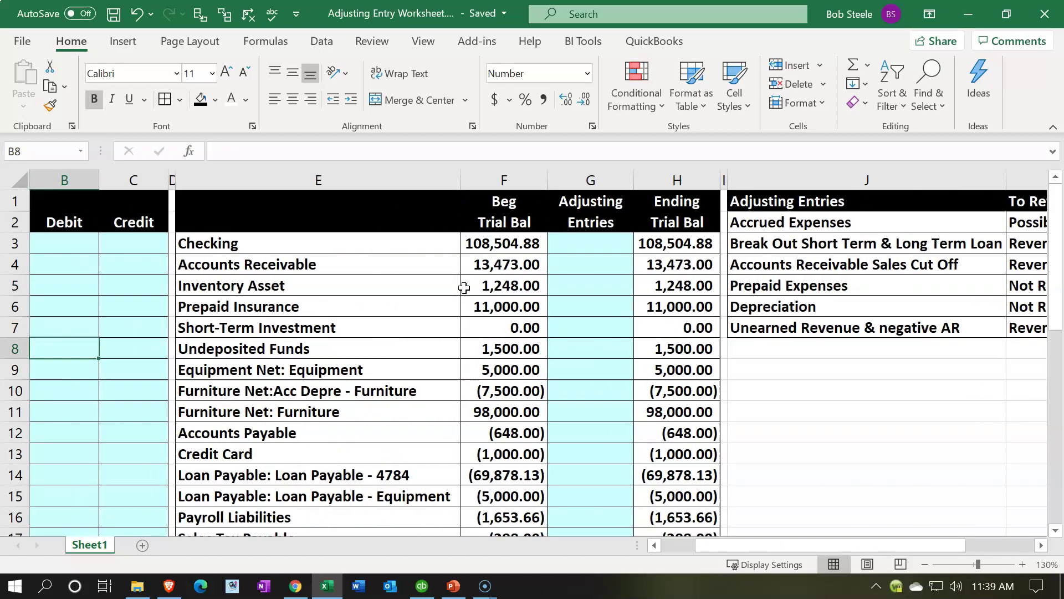